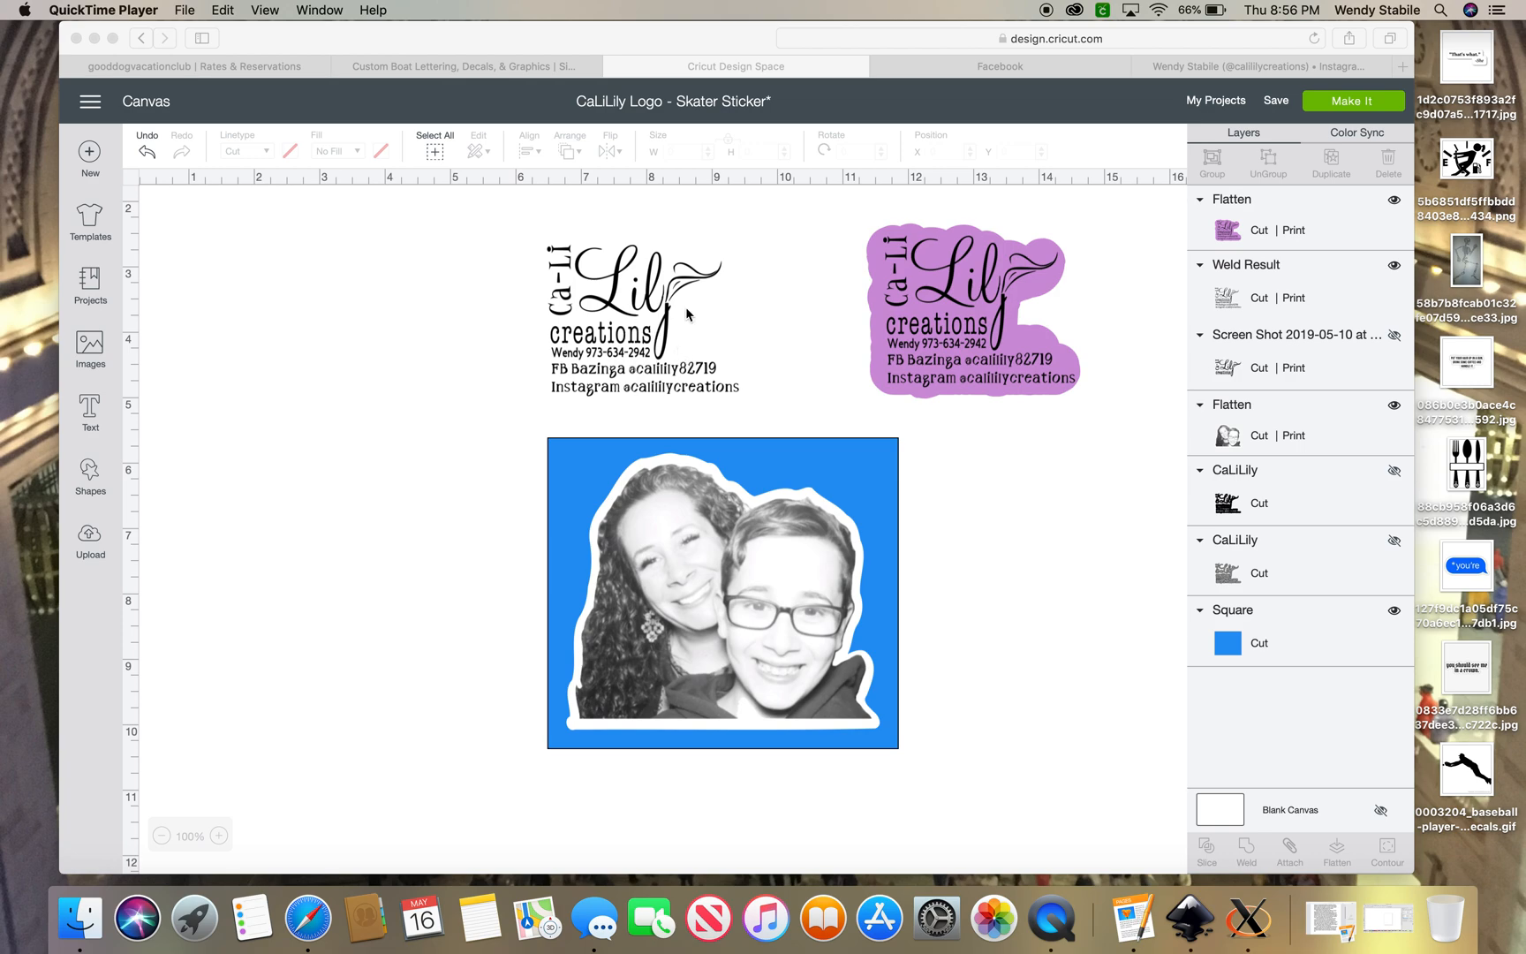
Step: Move the black Ca-Li Lily logo and its purple version into clear canvas space and capture a screenshot of the black logo
click(629, 318)
drag(629, 302, 522, 297)
mouse_move(964, 340)
mouse_down()
mouse_move(922, 325)
mouse_move(1073, 334)
mouse_move(979, 336)
mouse_up()
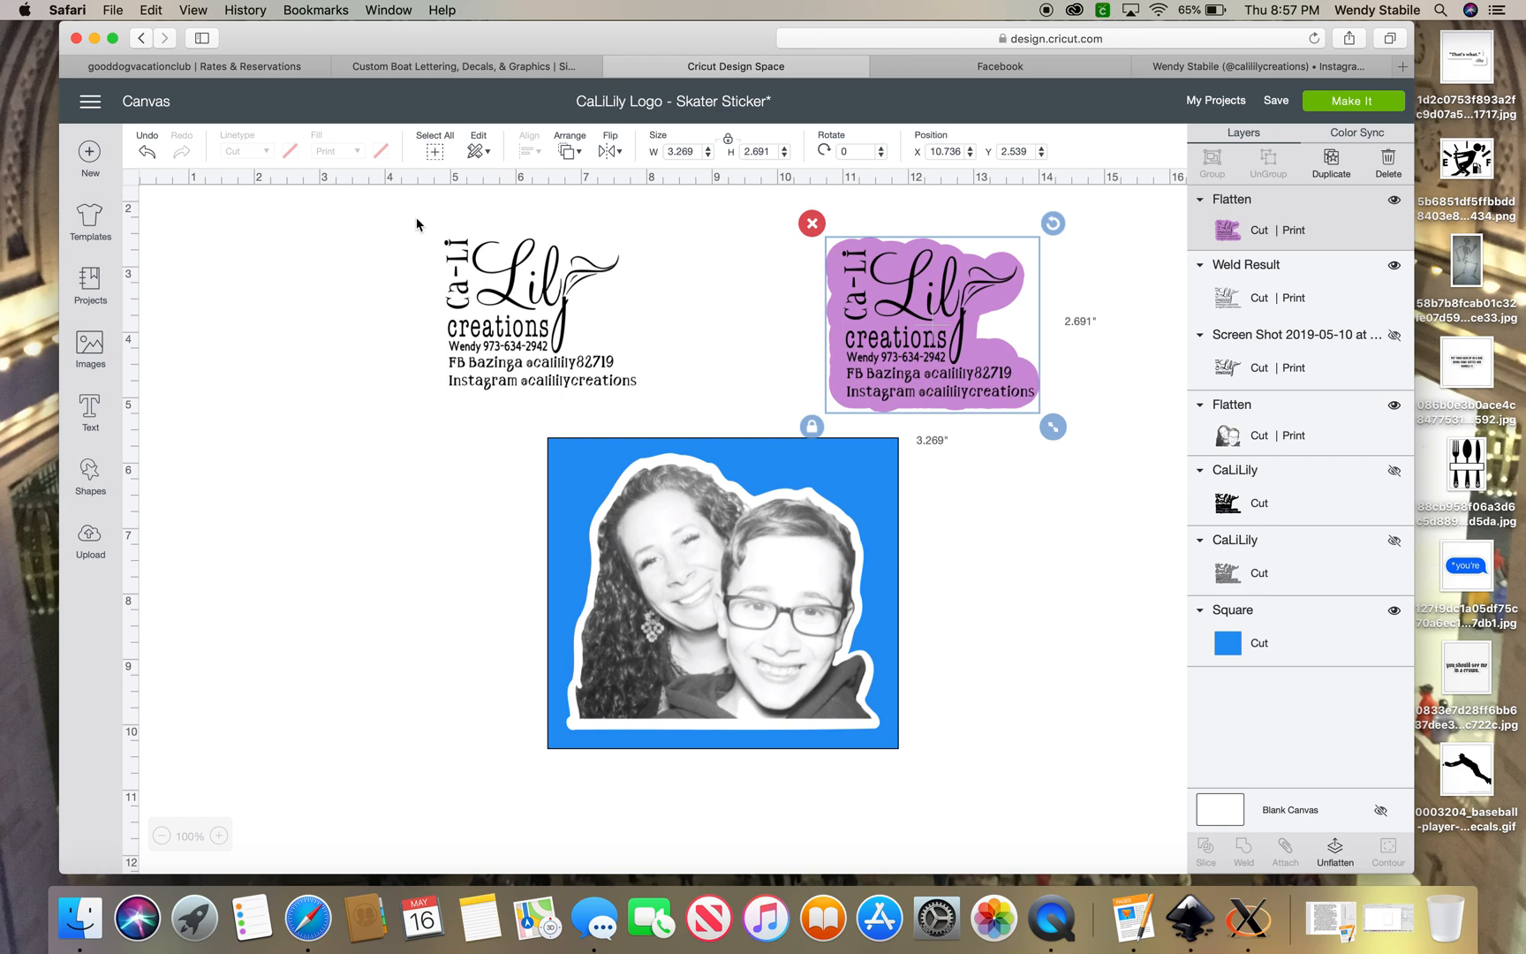
key(super+shift+4)
mouse_move(416, 218)
mouse_down()
mouse_move(624, 356)
mouse_move(660, 401)
mouse_up()
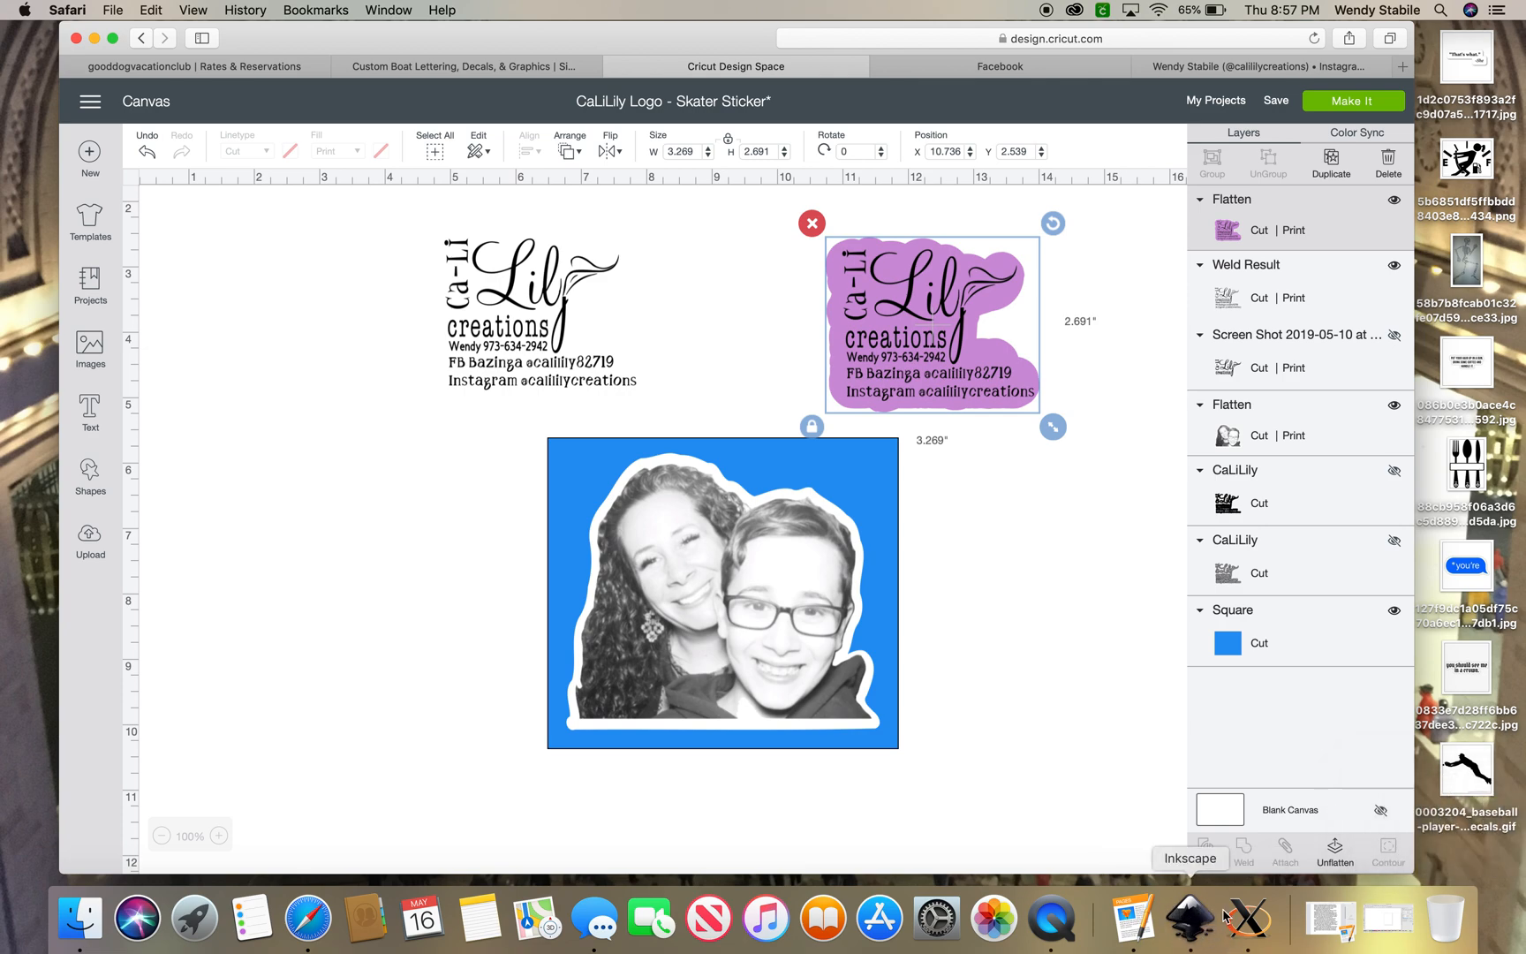
Step: Switch to Inkscape and import the logo capture "Screen Shot 2019-05-16 at 8.57.48 PM" from the Desktop
click(1382, 924)
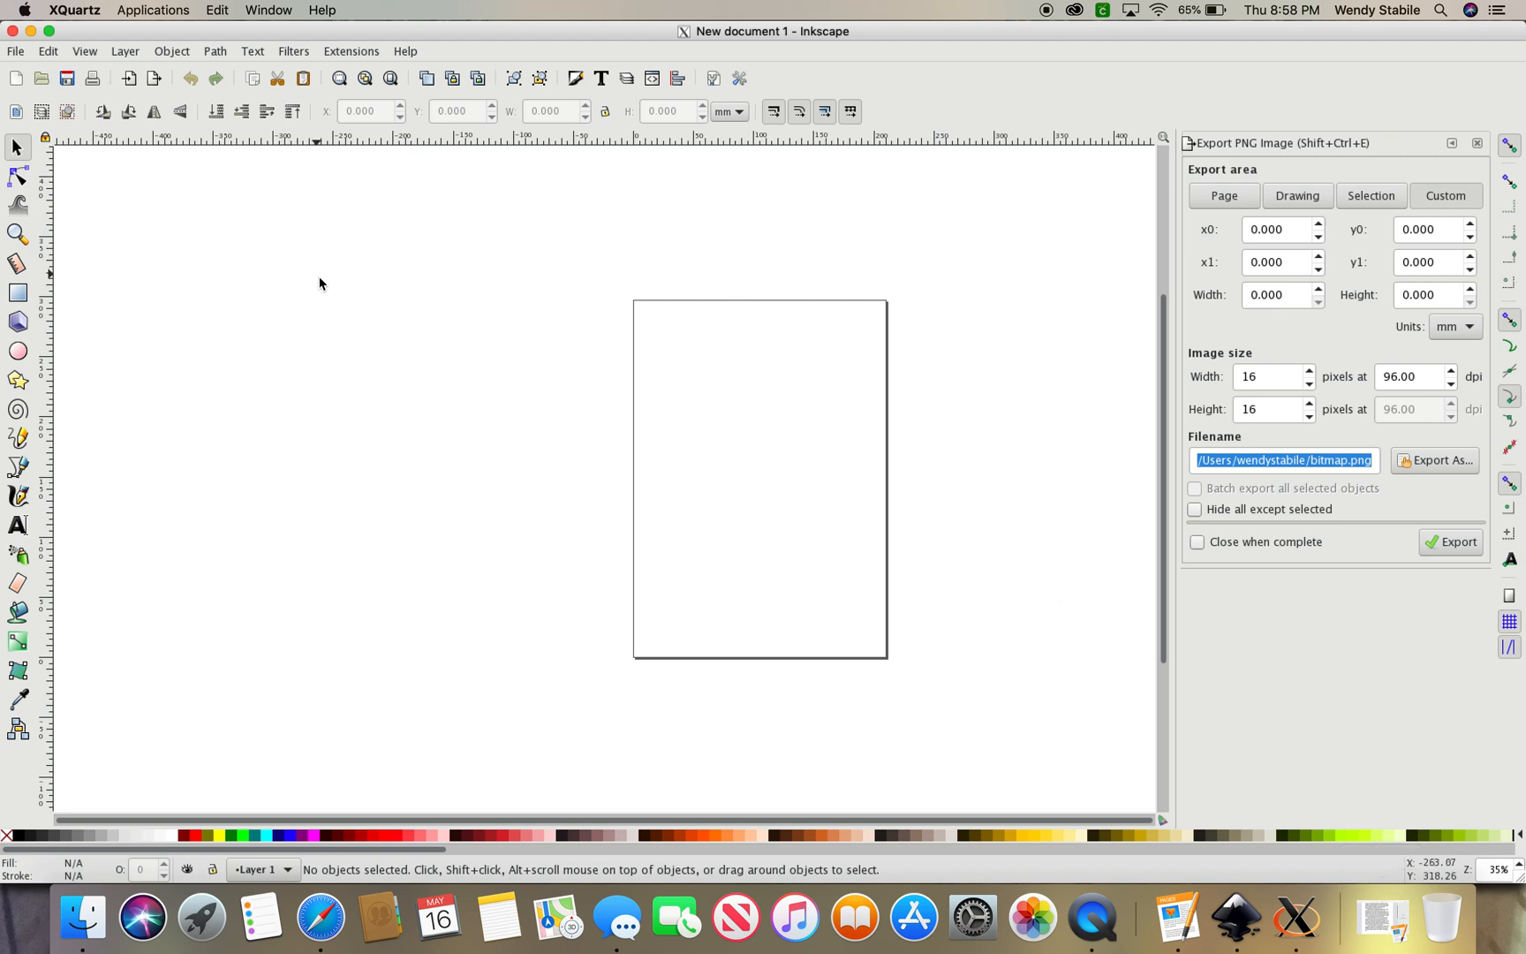
click(16, 52)
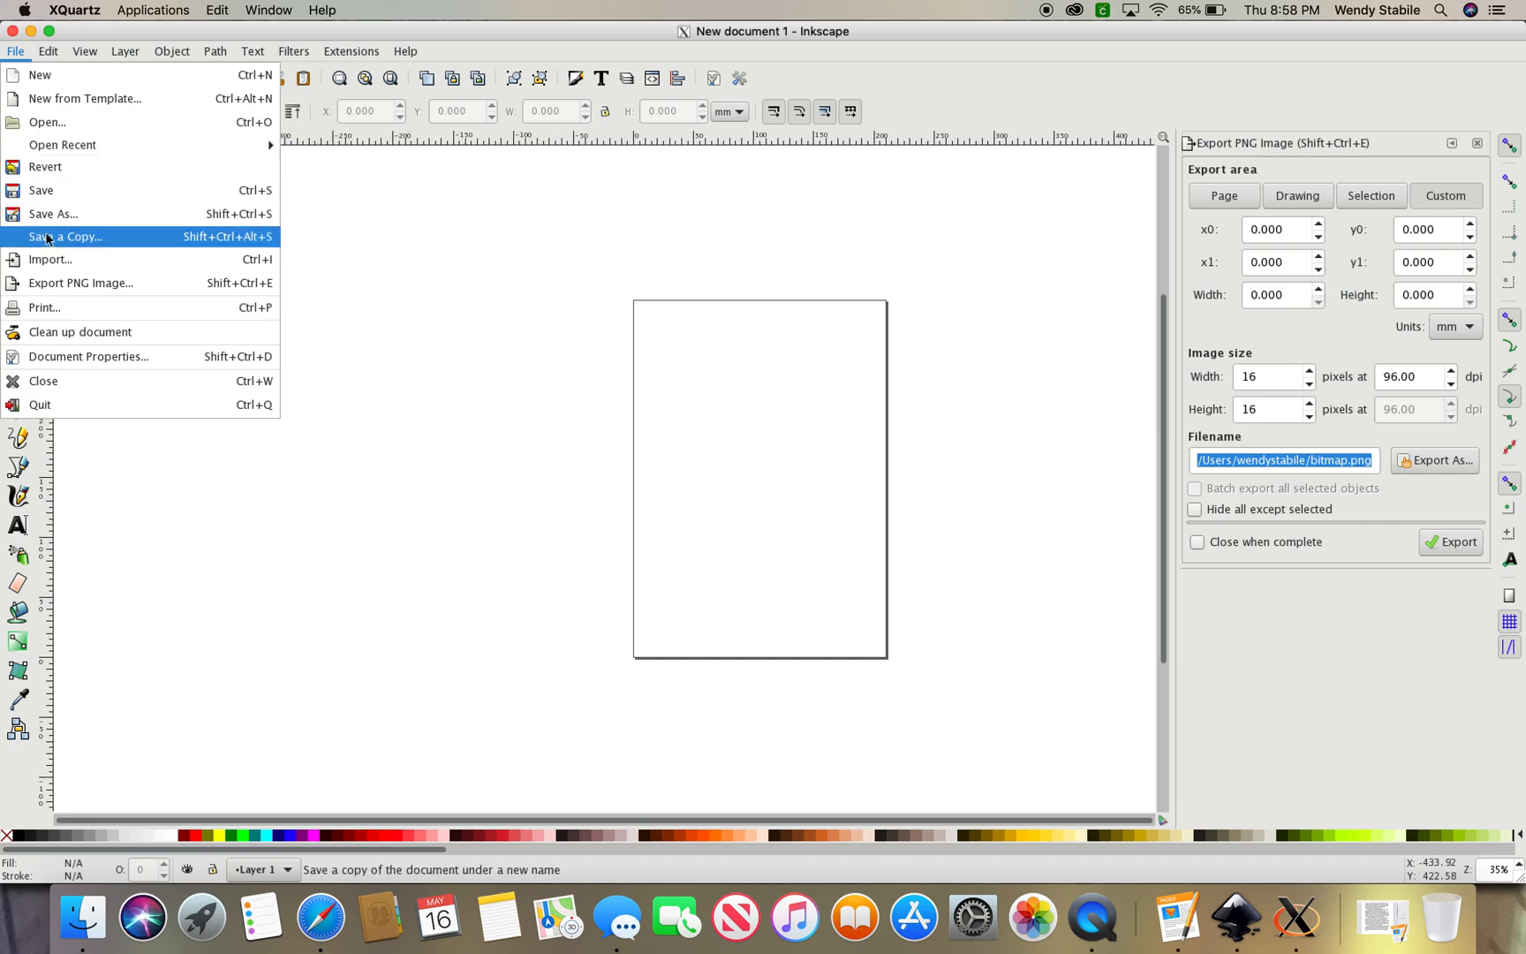
click(51, 261)
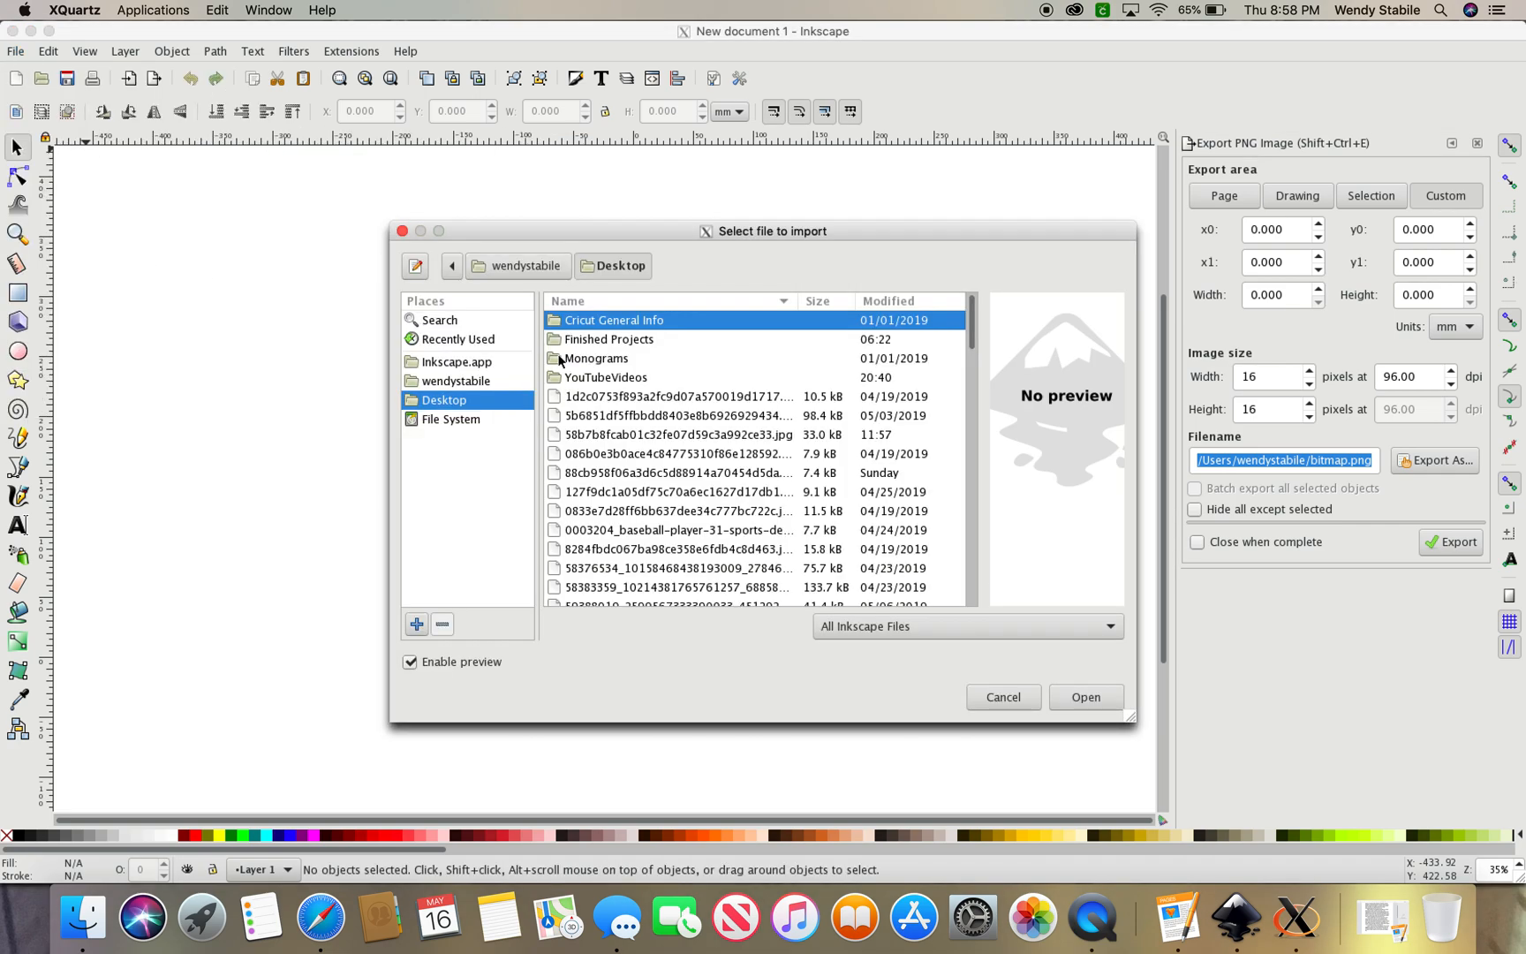
scroll(769, 491, down, 5)
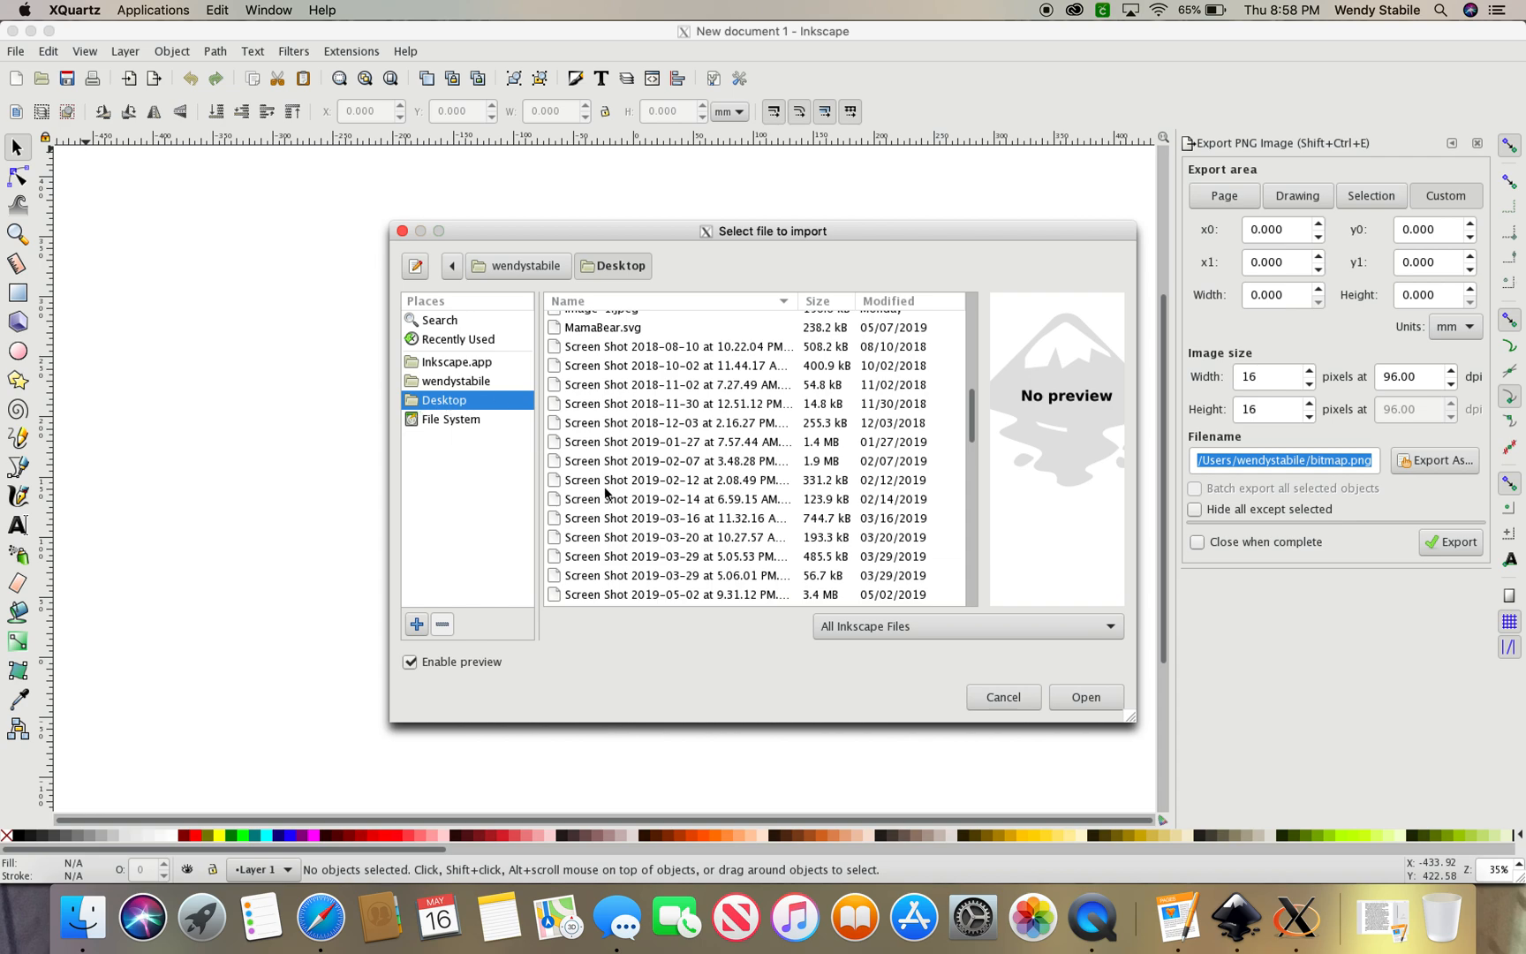
scroll(605, 492, down, 10)
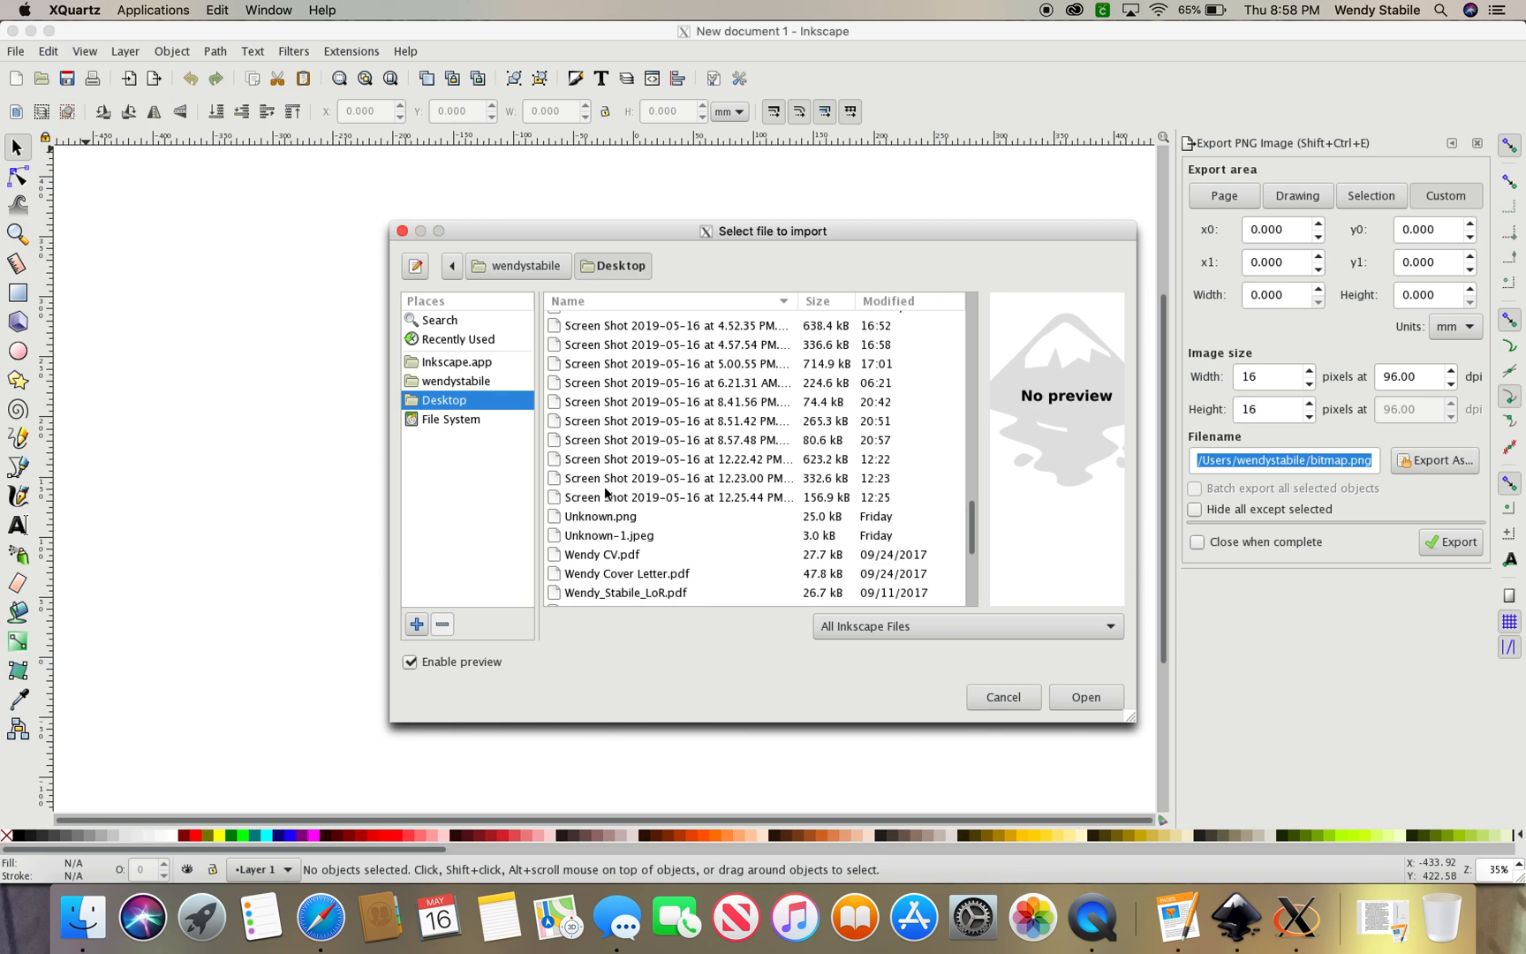
click(605, 499)
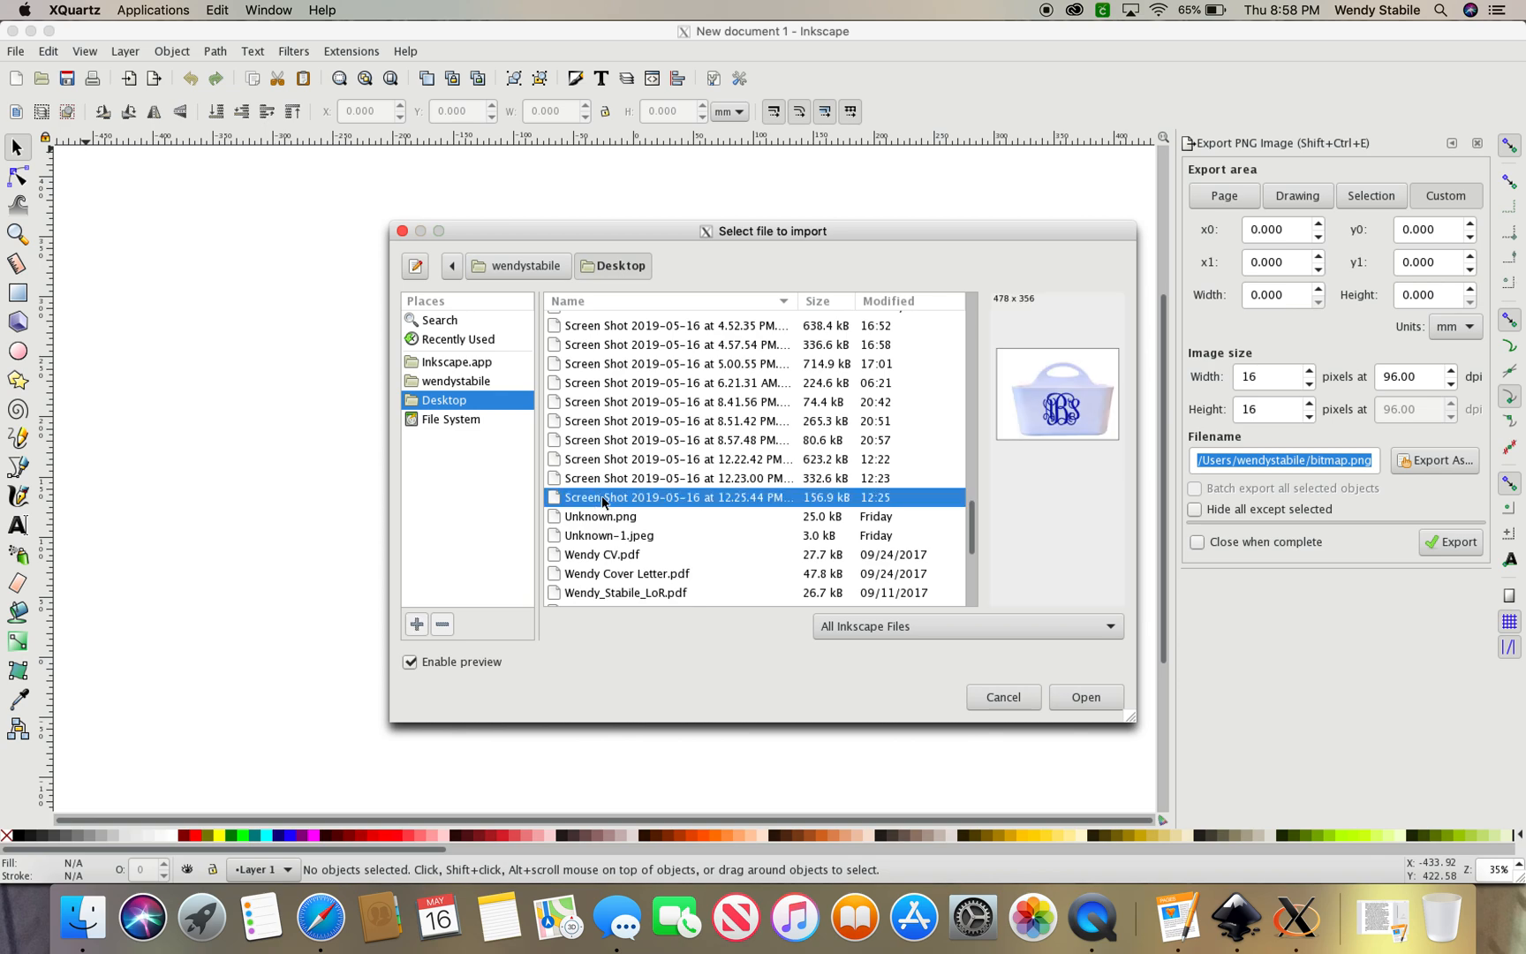
key(Up)
key(Up)
key(Up)
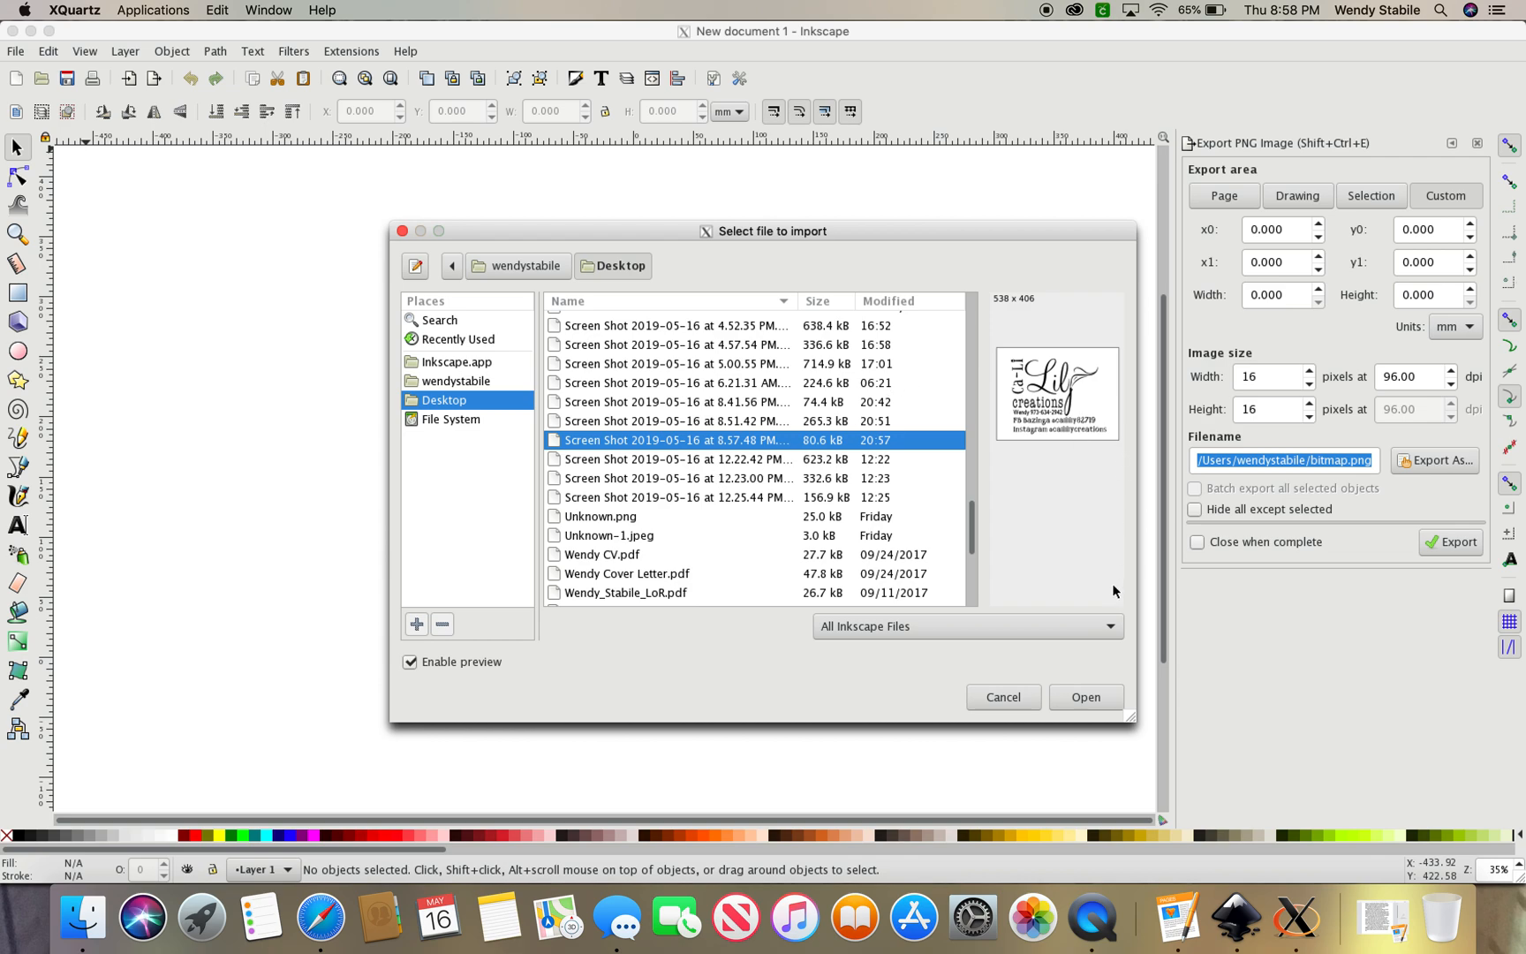
click(1078, 697)
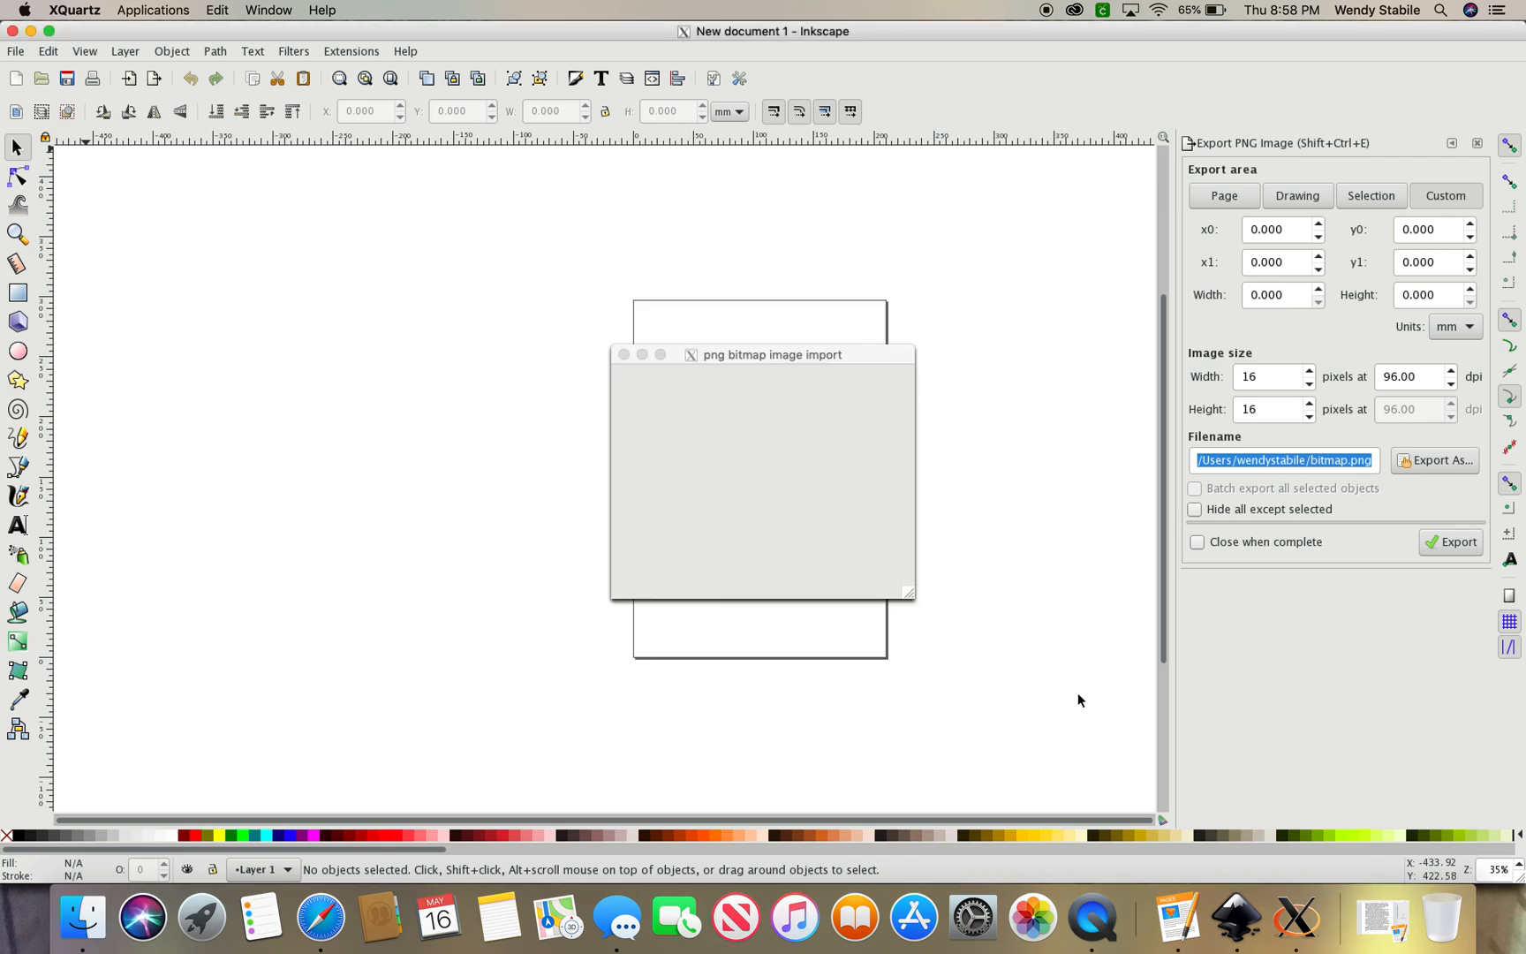
click(869, 579)
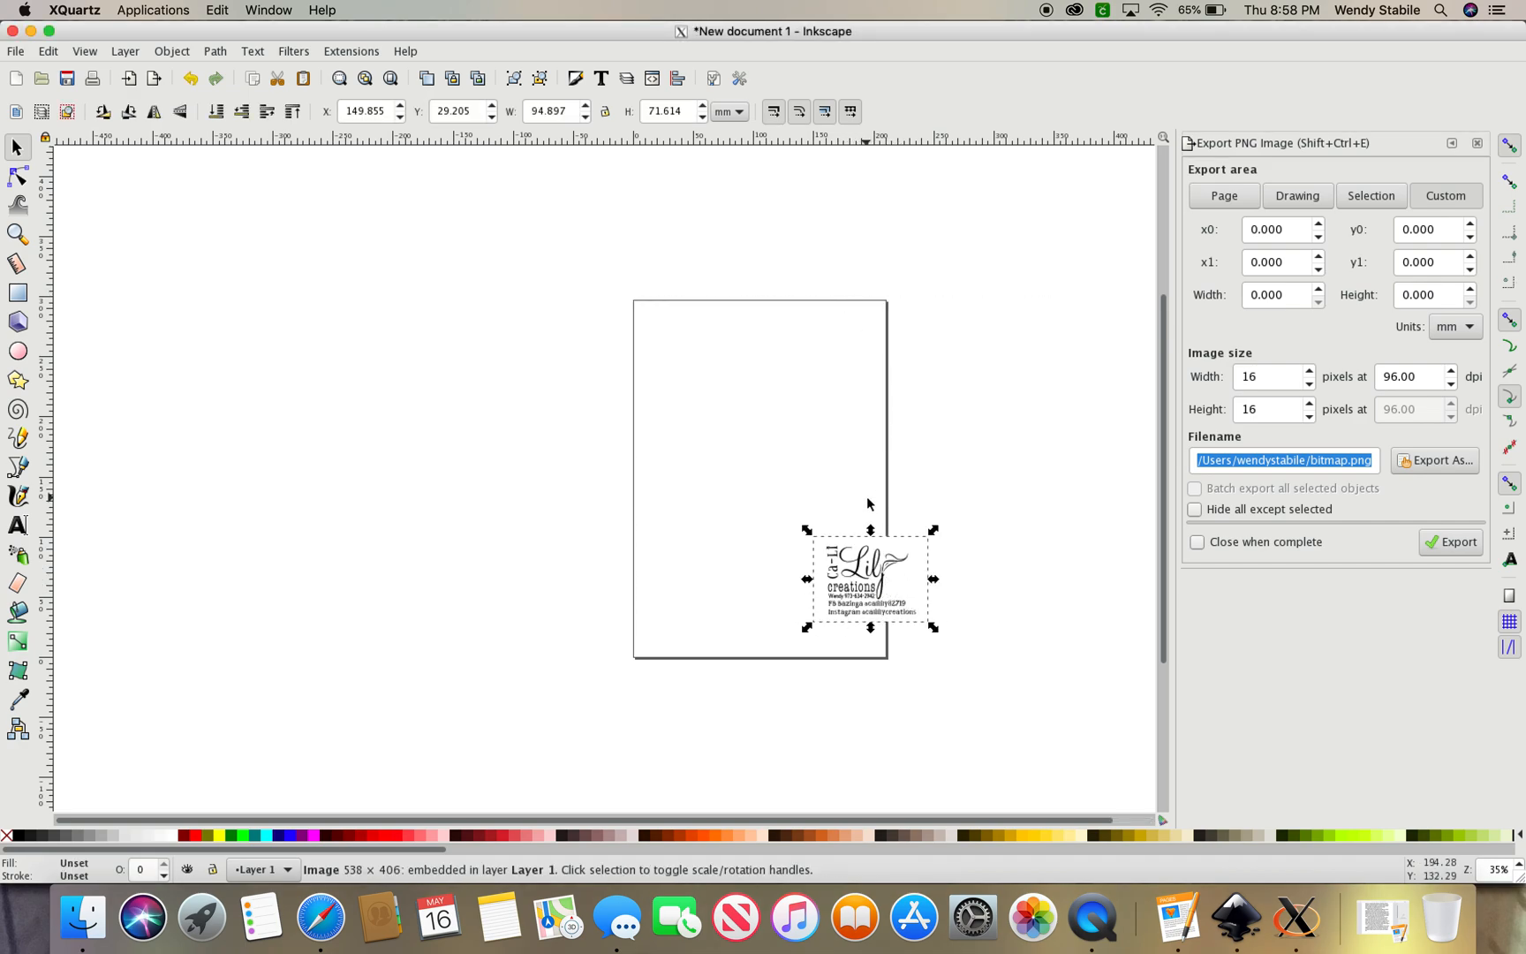
Step: Move the imported logo onto the page and enlarge it with locked proportions to about 164 × 124 mm
click(606, 113)
drag(849, 567, 717, 430)
drag(800, 488, 878, 596)
drag(804, 479, 786, 479)
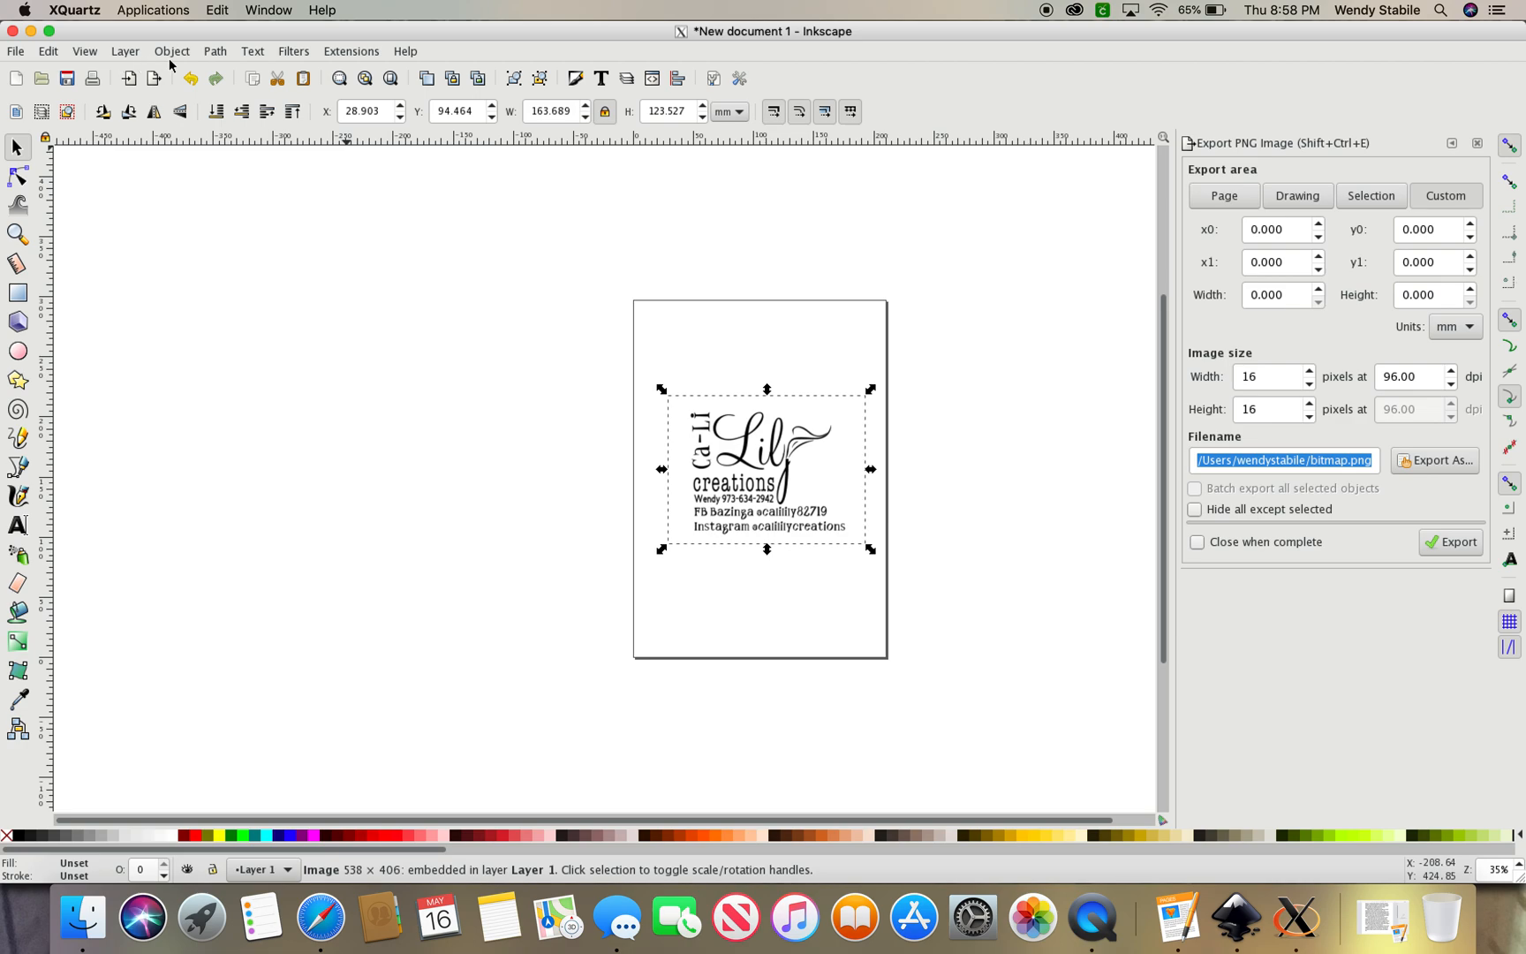
Step: Set up Trace Bitmap for the logo with Smooth off, Remove background on and Live Preview on
click(213, 57)
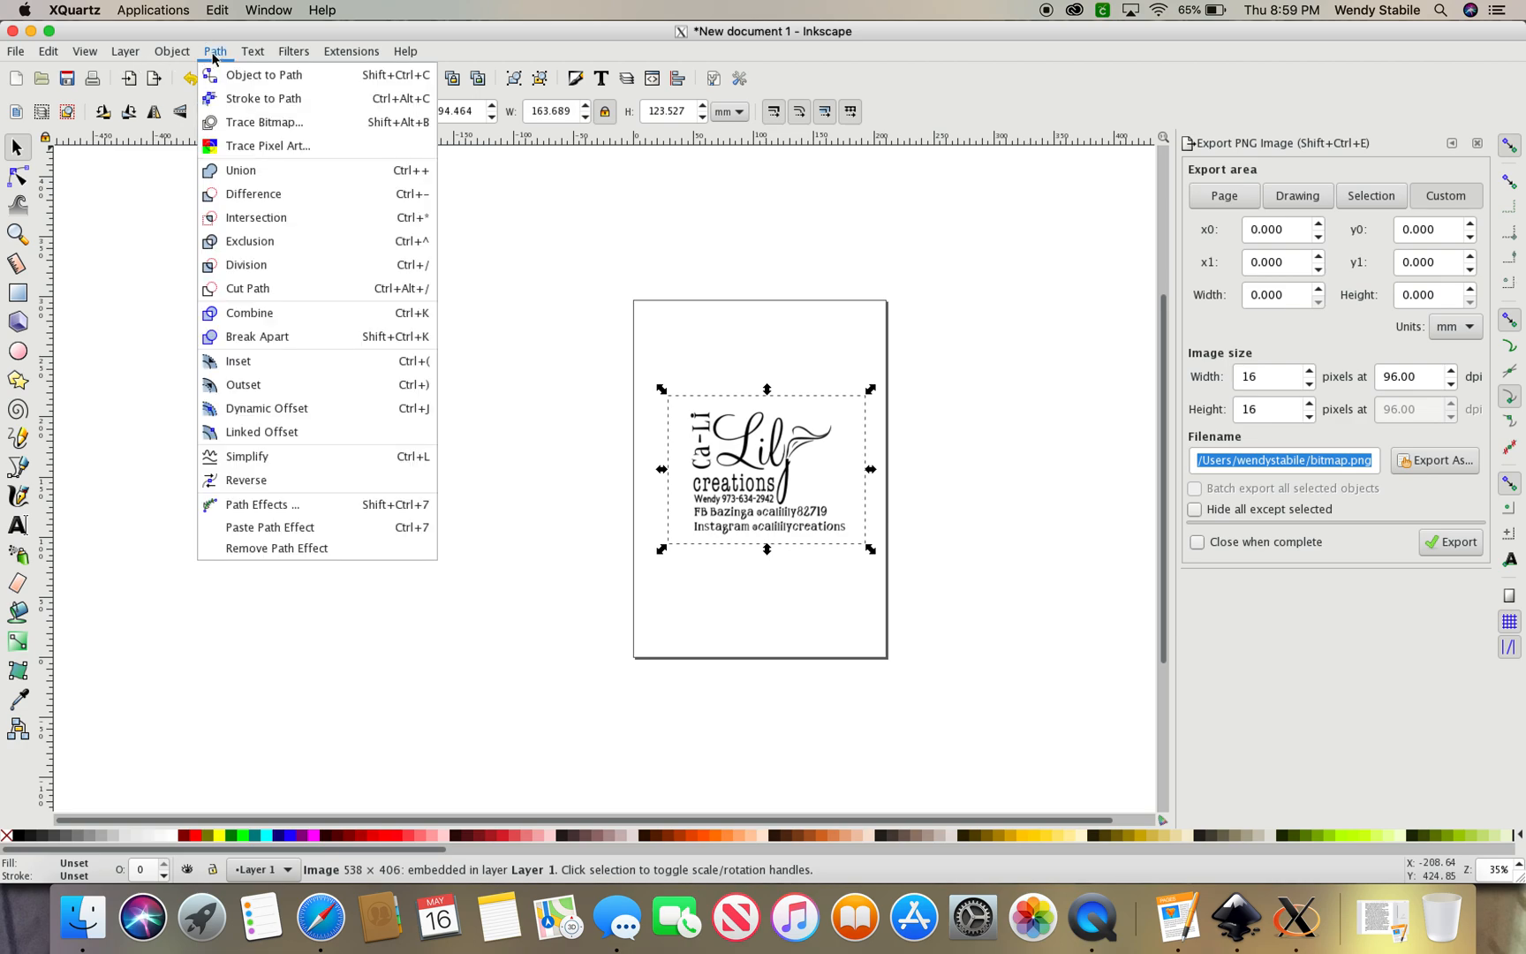
click(233, 122)
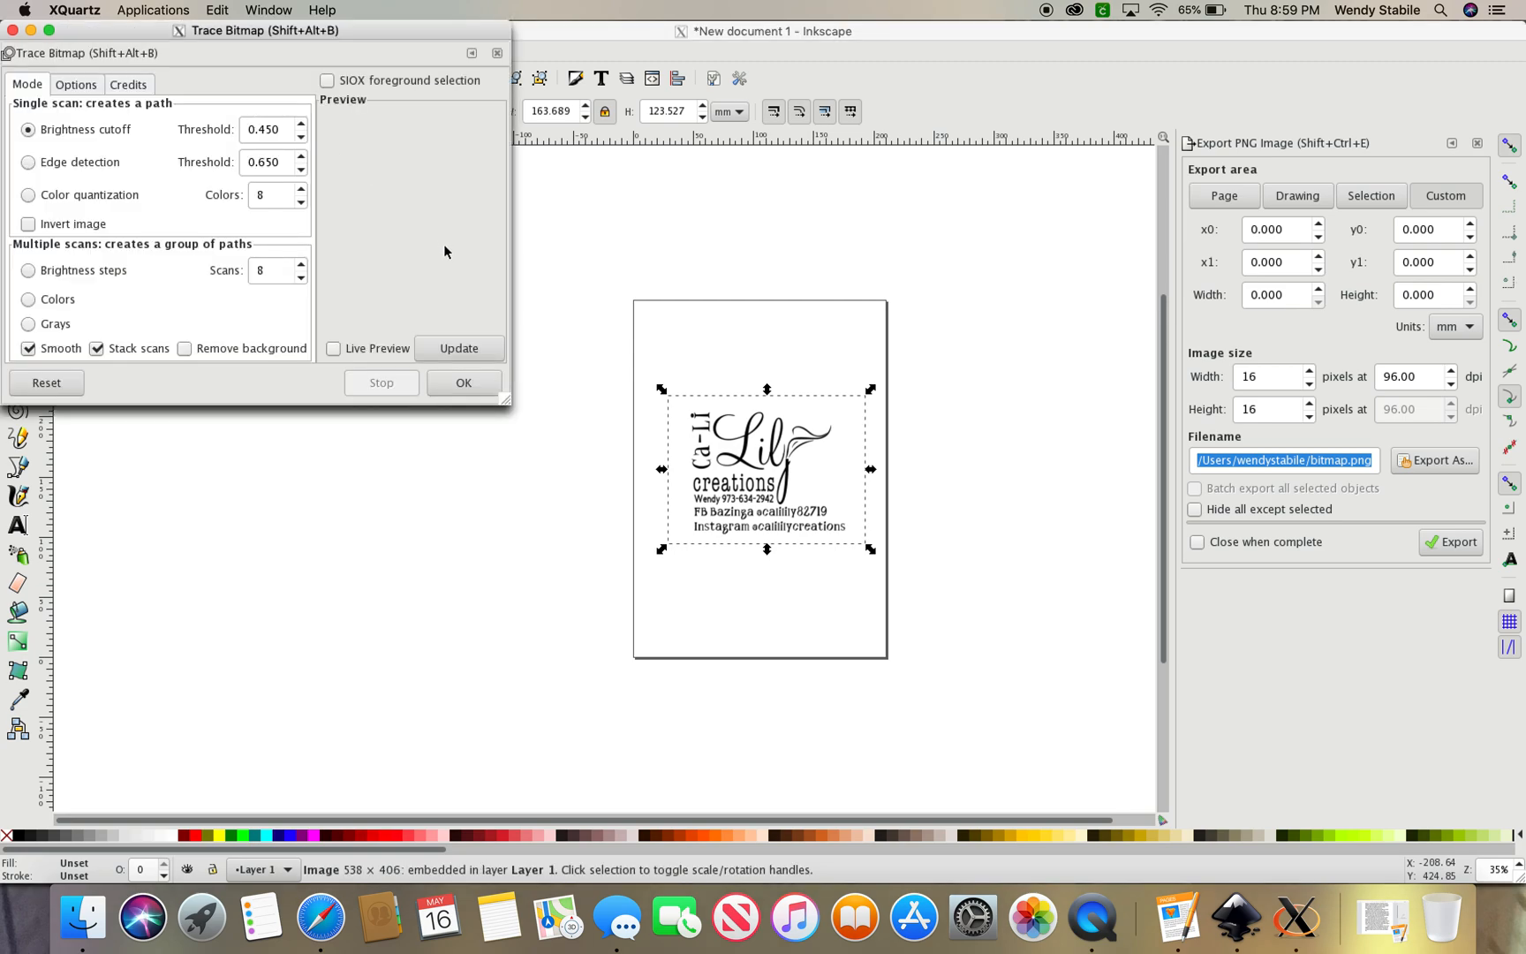
click(28, 349)
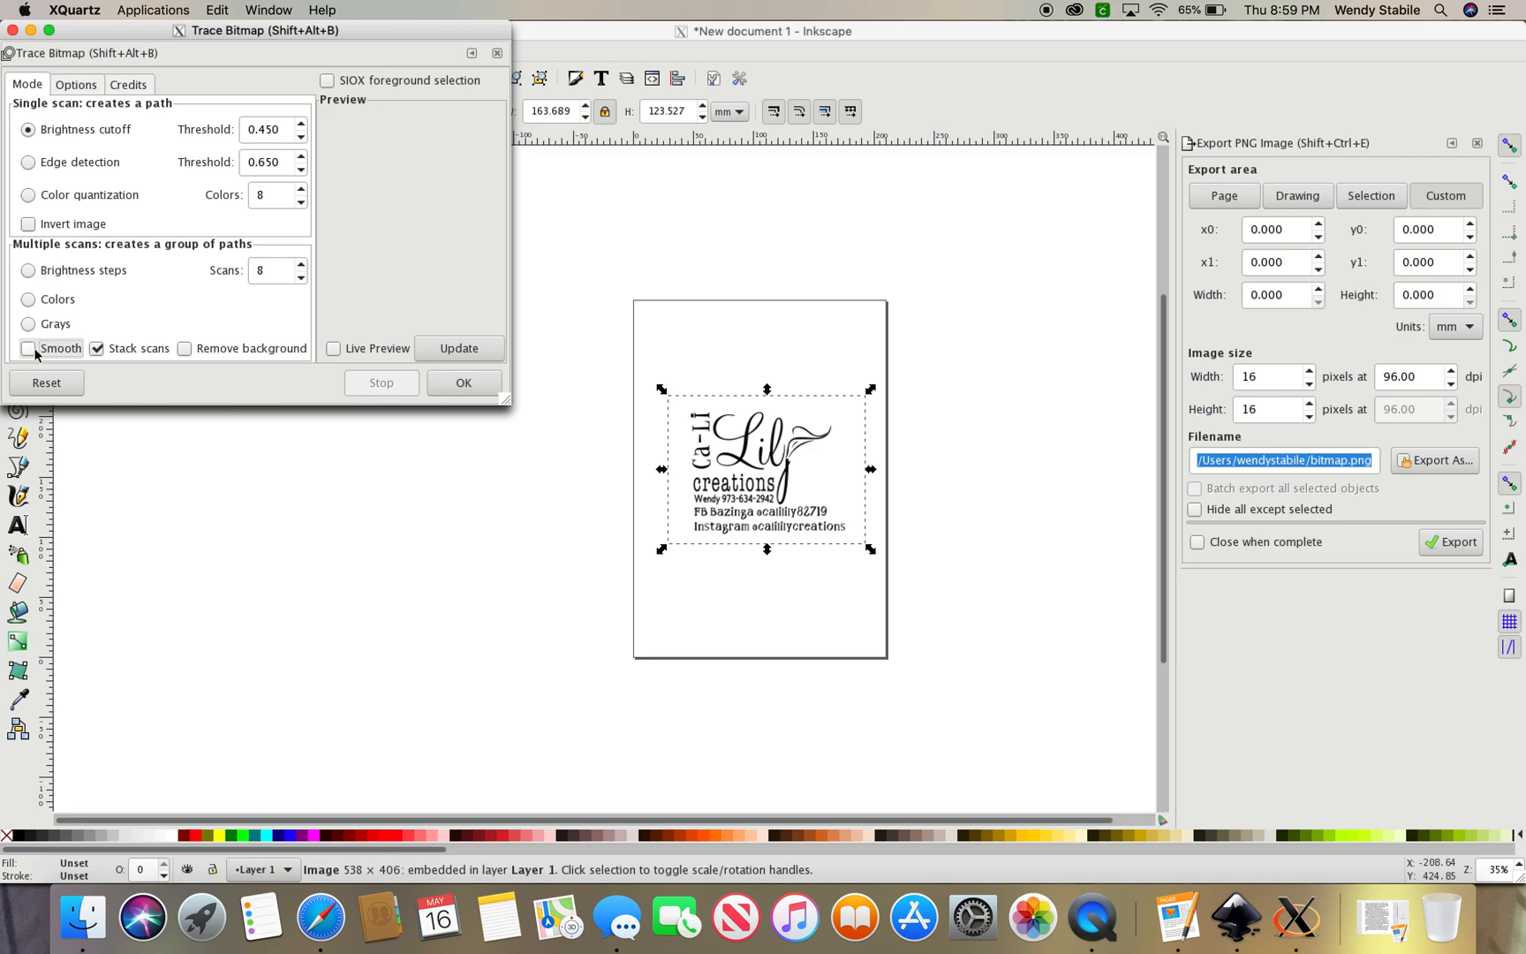
click(198, 348)
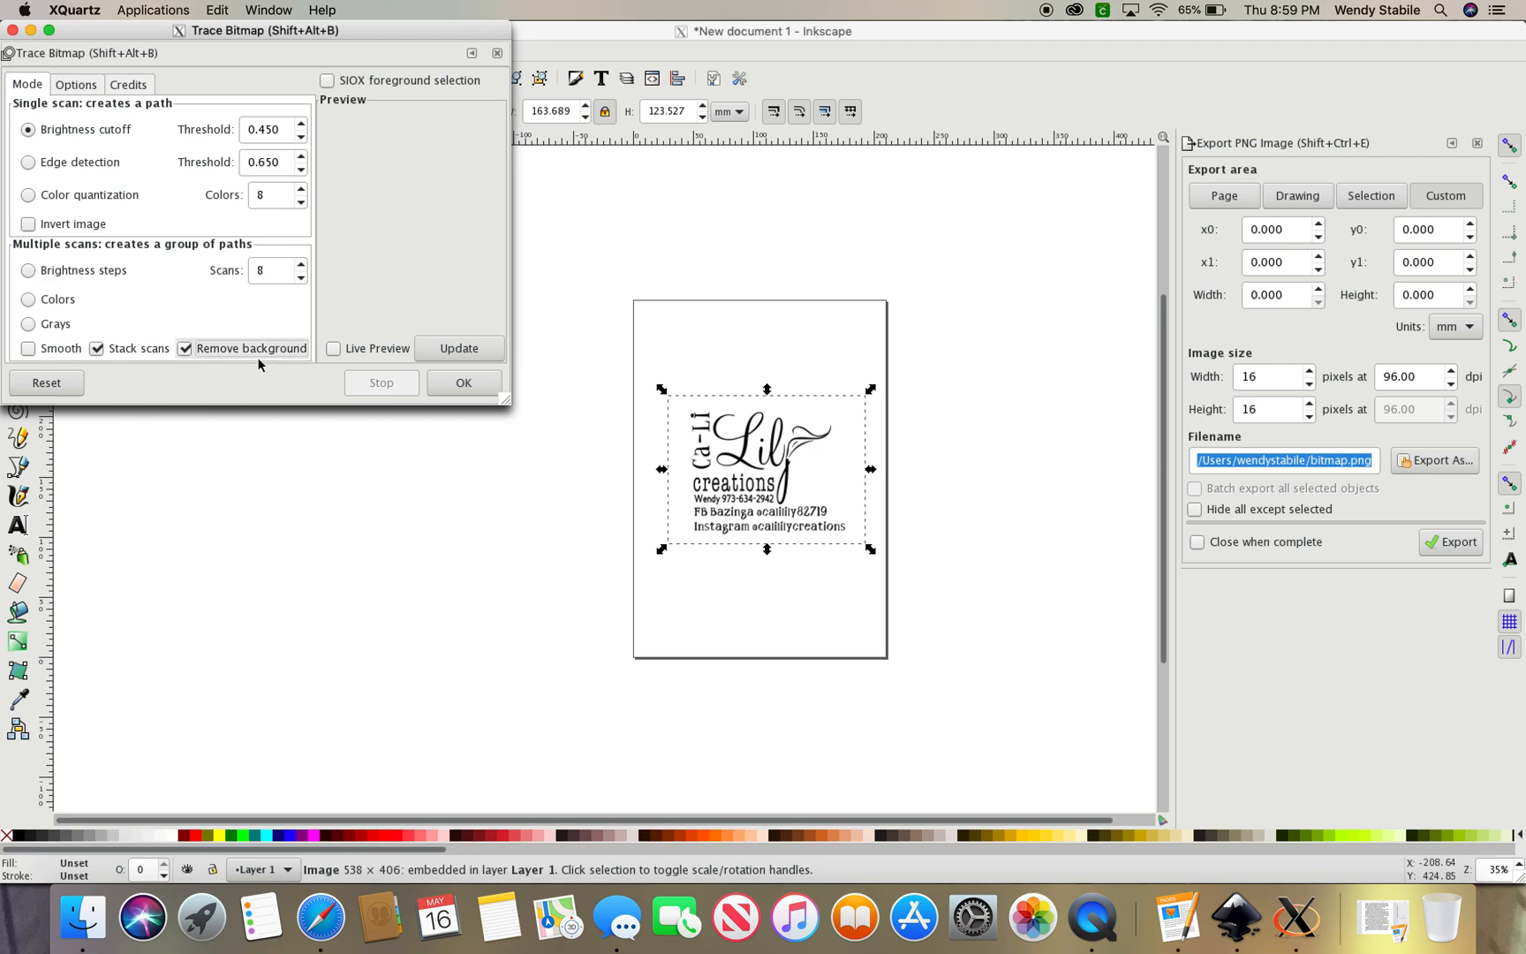
click(333, 349)
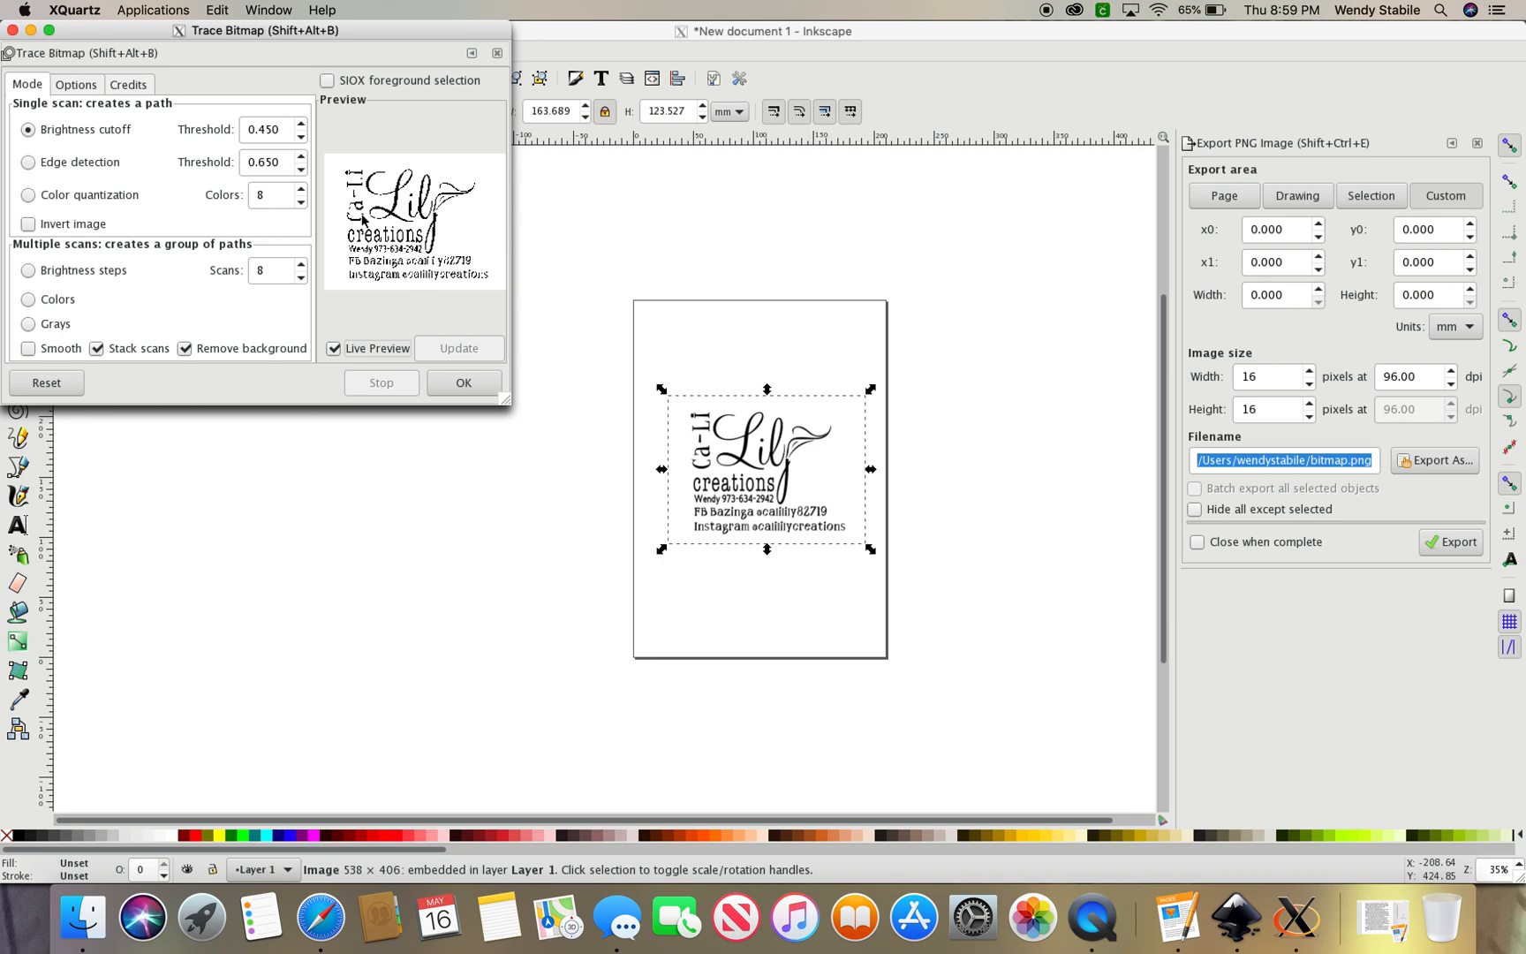
Step: Raise the brightness cutoff threshold to 0.920, trace the logo into a path and close the trace dialog
click(300, 125)
click(300, 124)
click(300, 125)
click(300, 124)
click(300, 125)
click(301, 125)
click(300, 125)
click(300, 124)
click(300, 125)
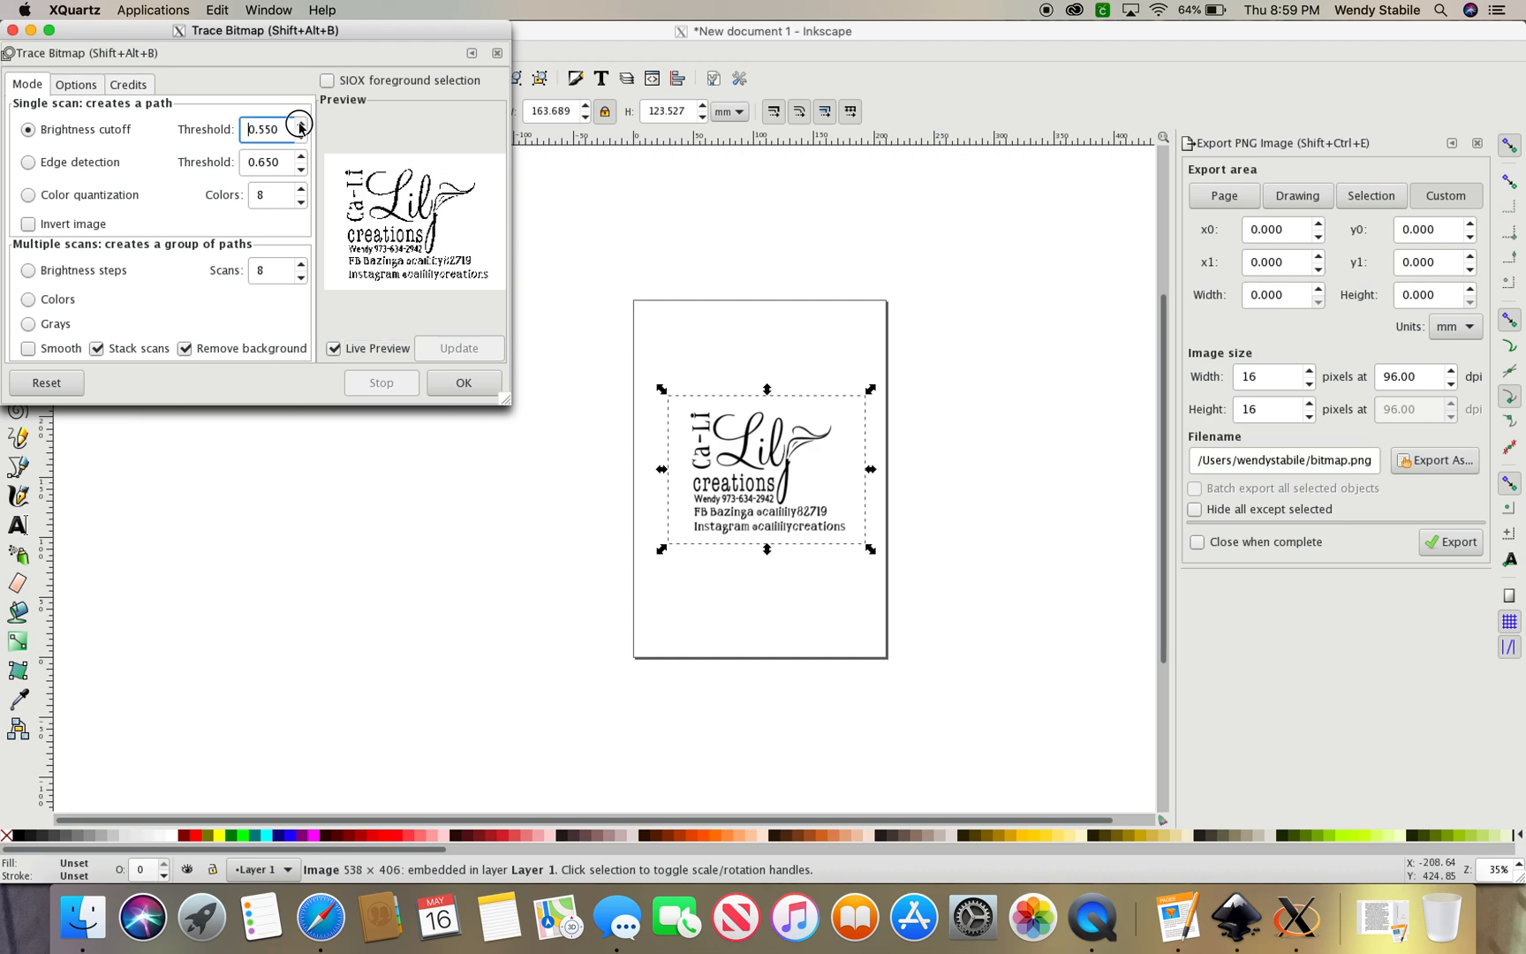
click(300, 125)
click(300, 124)
click(301, 125)
click(301, 126)
click(301, 126)
click(300, 125)
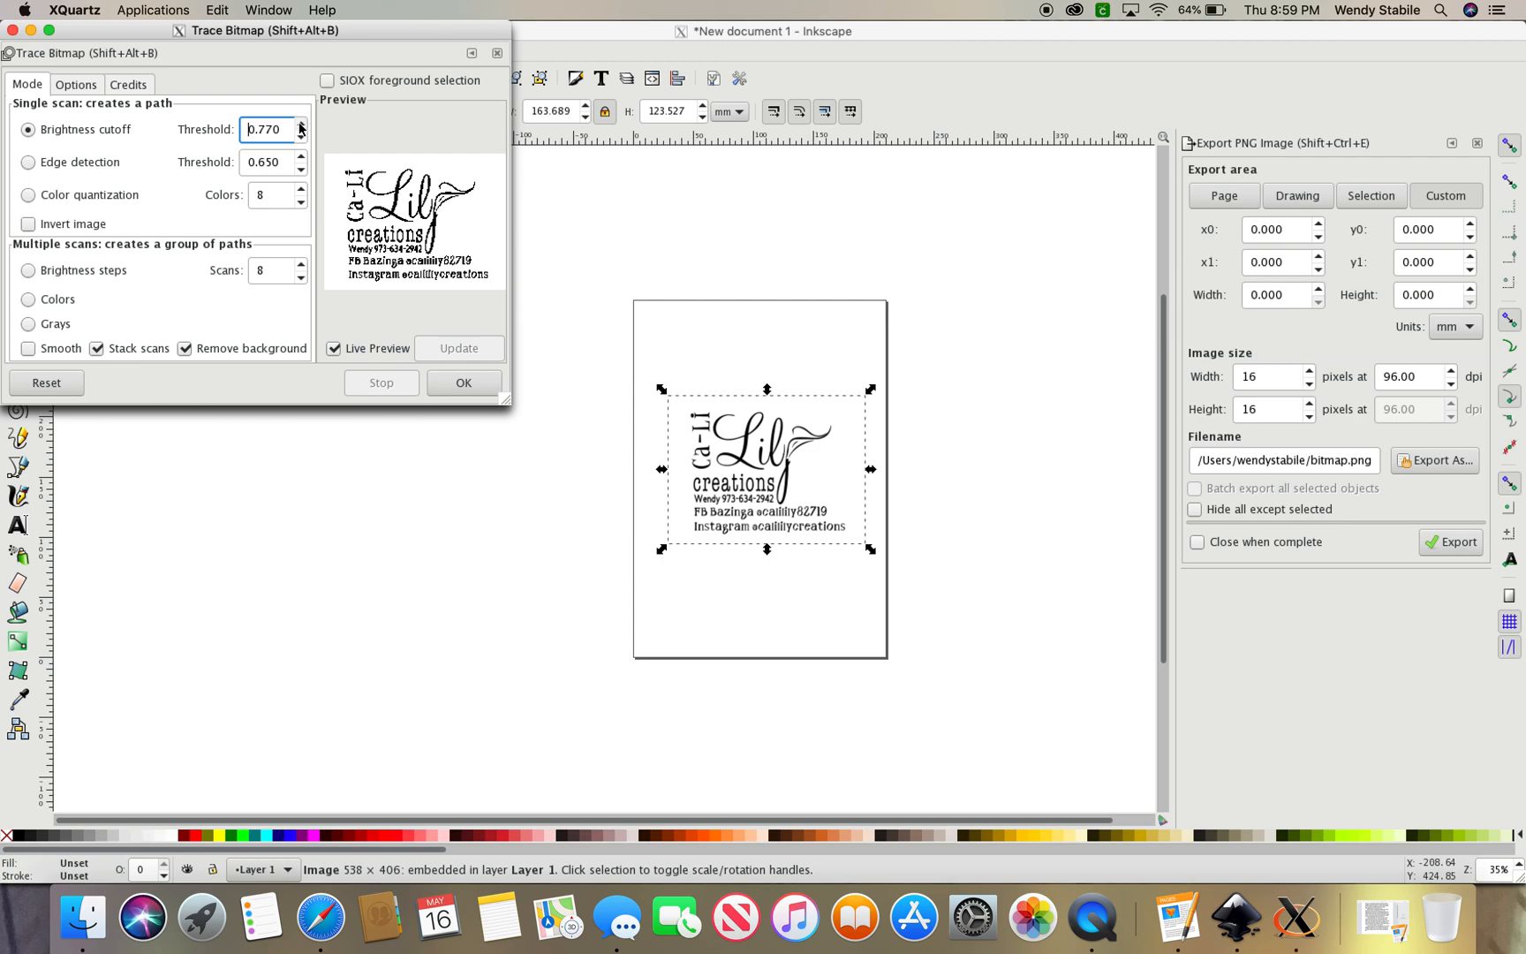
click(301, 126)
click(300, 125)
click(300, 126)
click(300, 125)
click(300, 125)
click(300, 125)
click(300, 125)
click(300, 126)
click(300, 126)
click(300, 125)
click(301, 126)
click(301, 125)
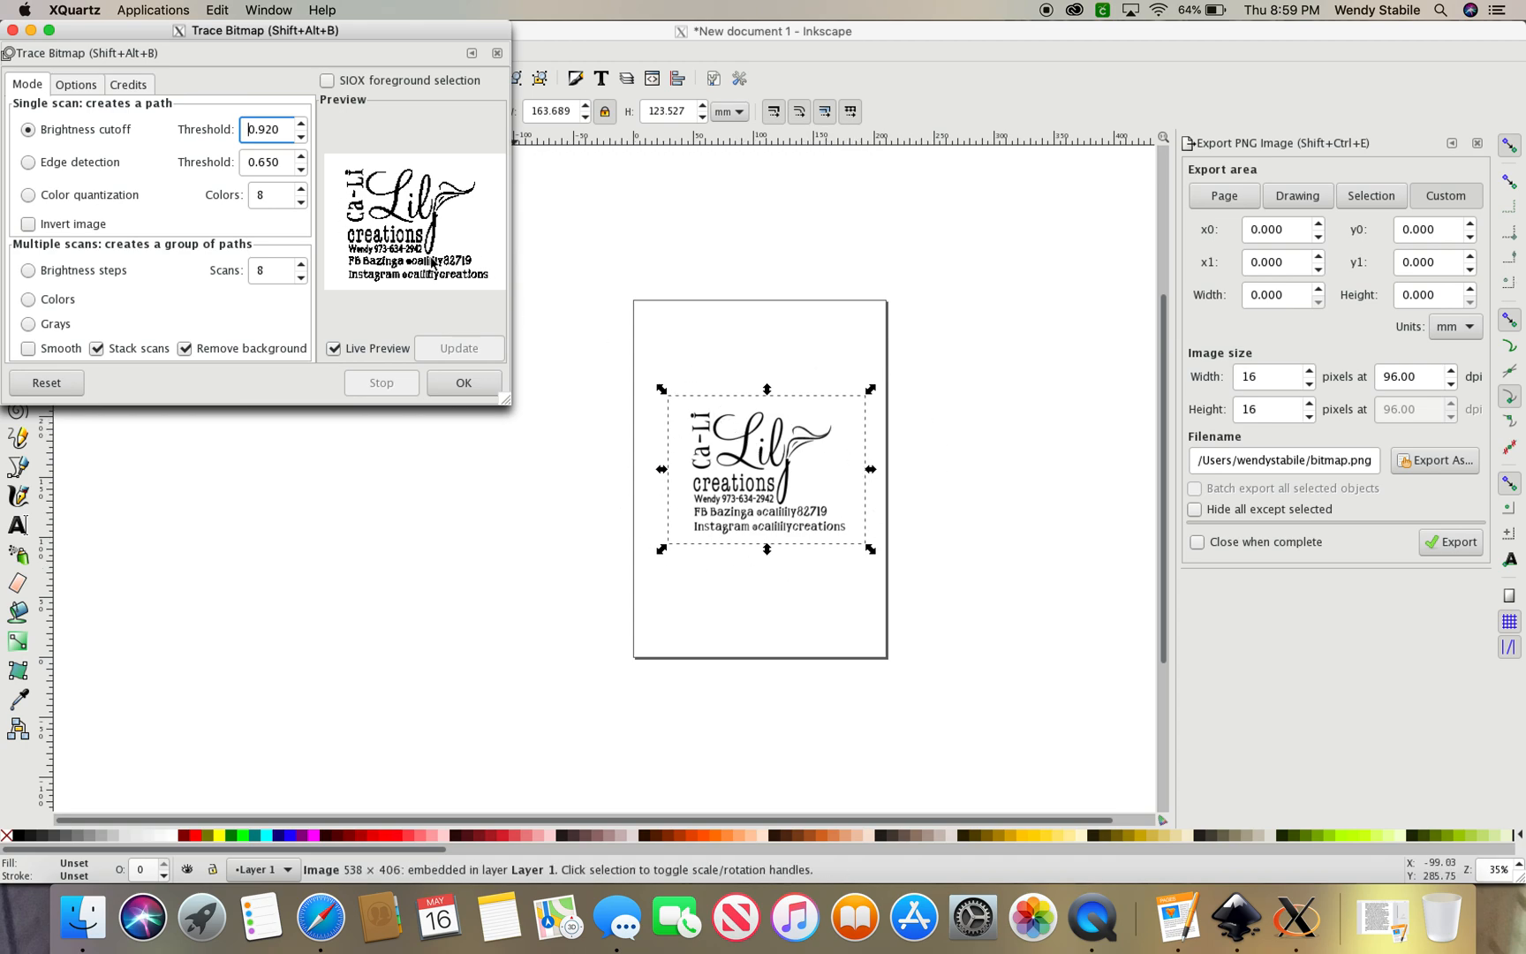
click(461, 393)
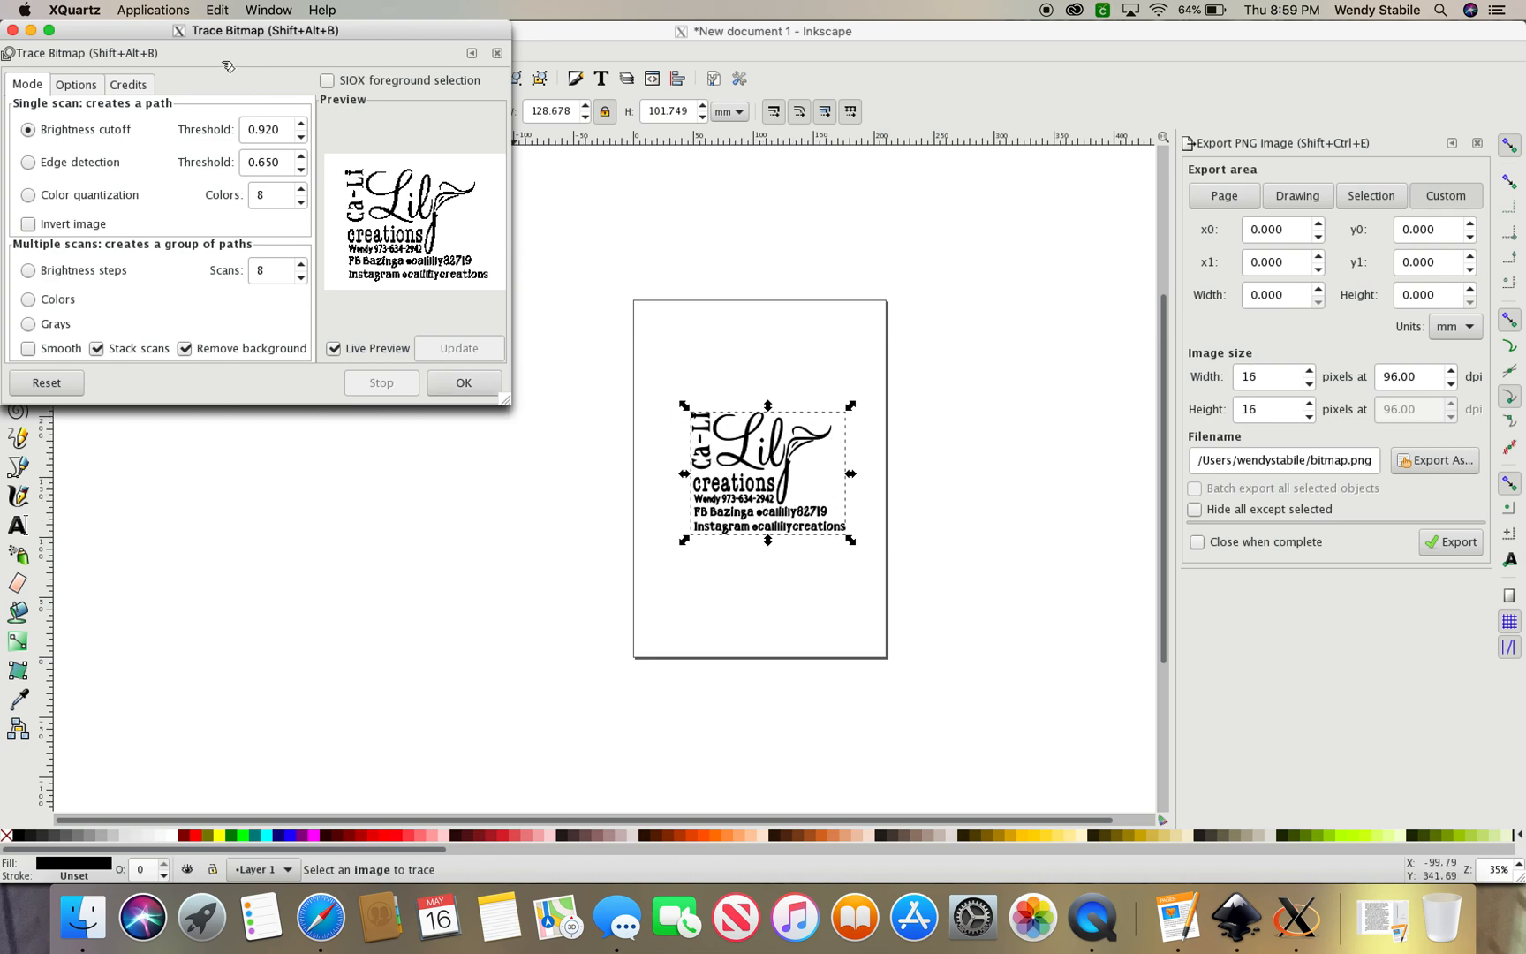
click(12, 33)
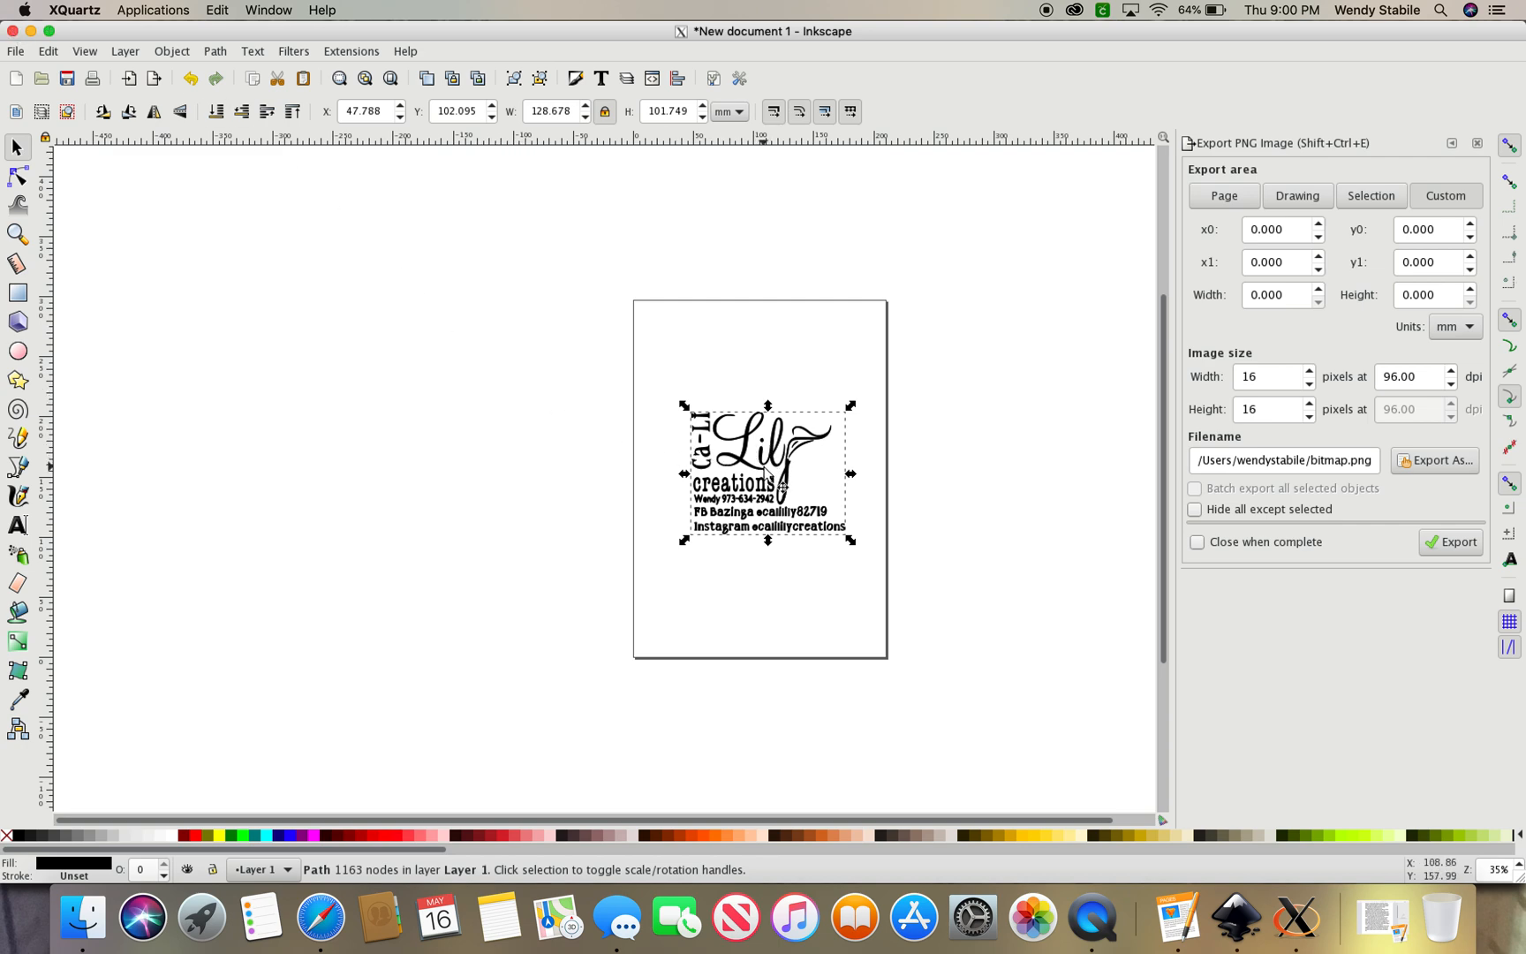
Step: Move the traced logo off the page to its left and delete the original bitmap
drag(765, 474, 345, 453)
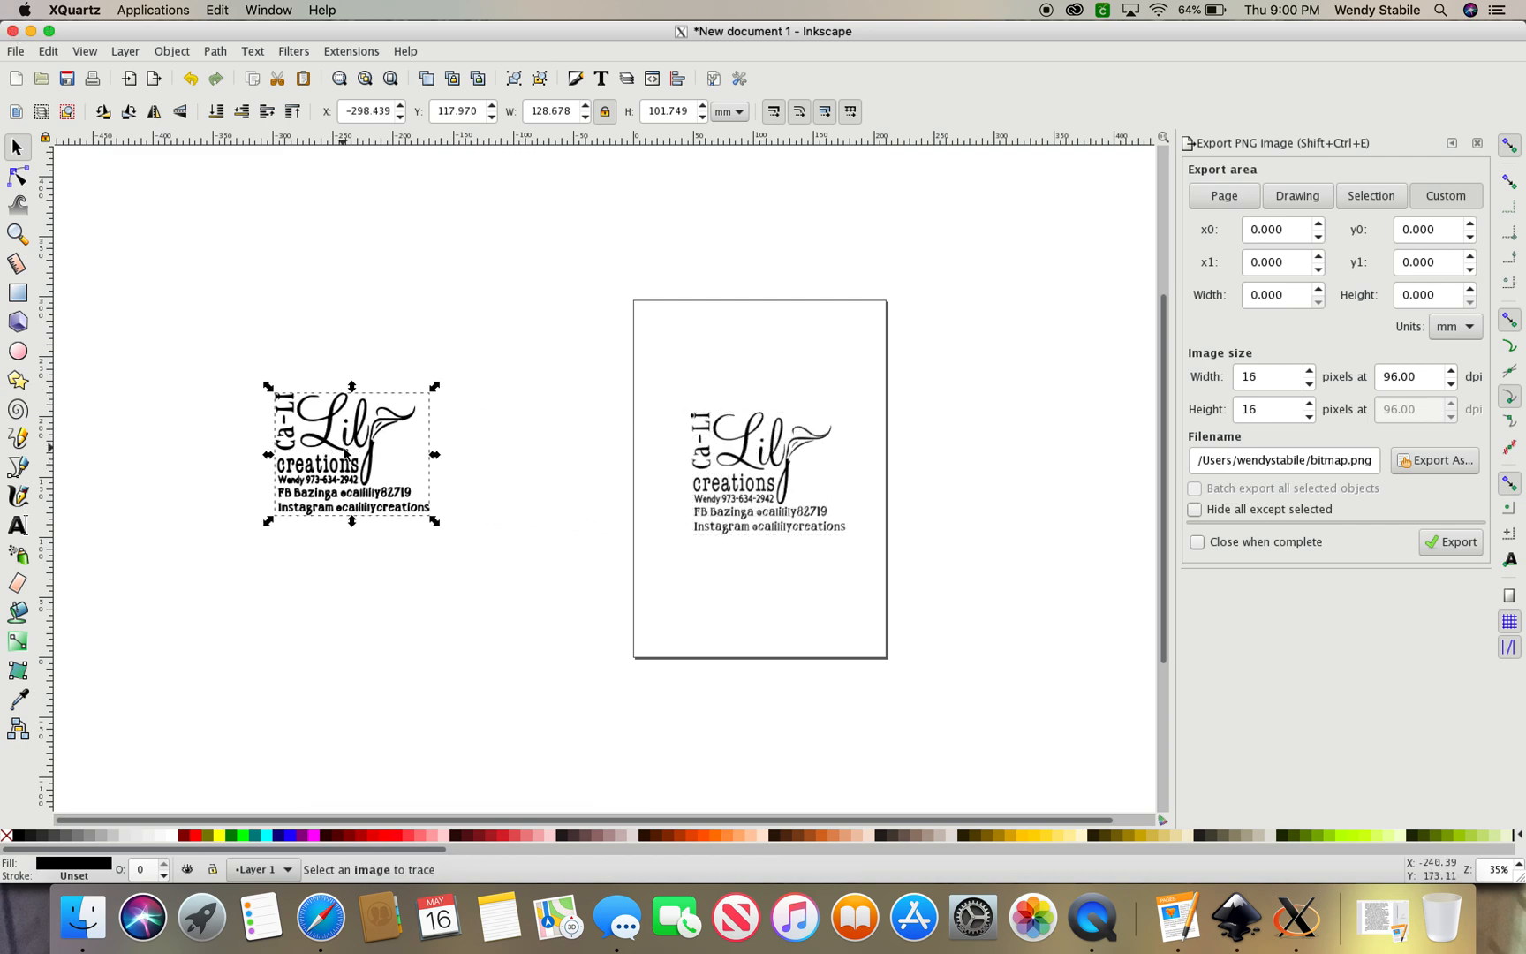
click(752, 471)
key(Delete)
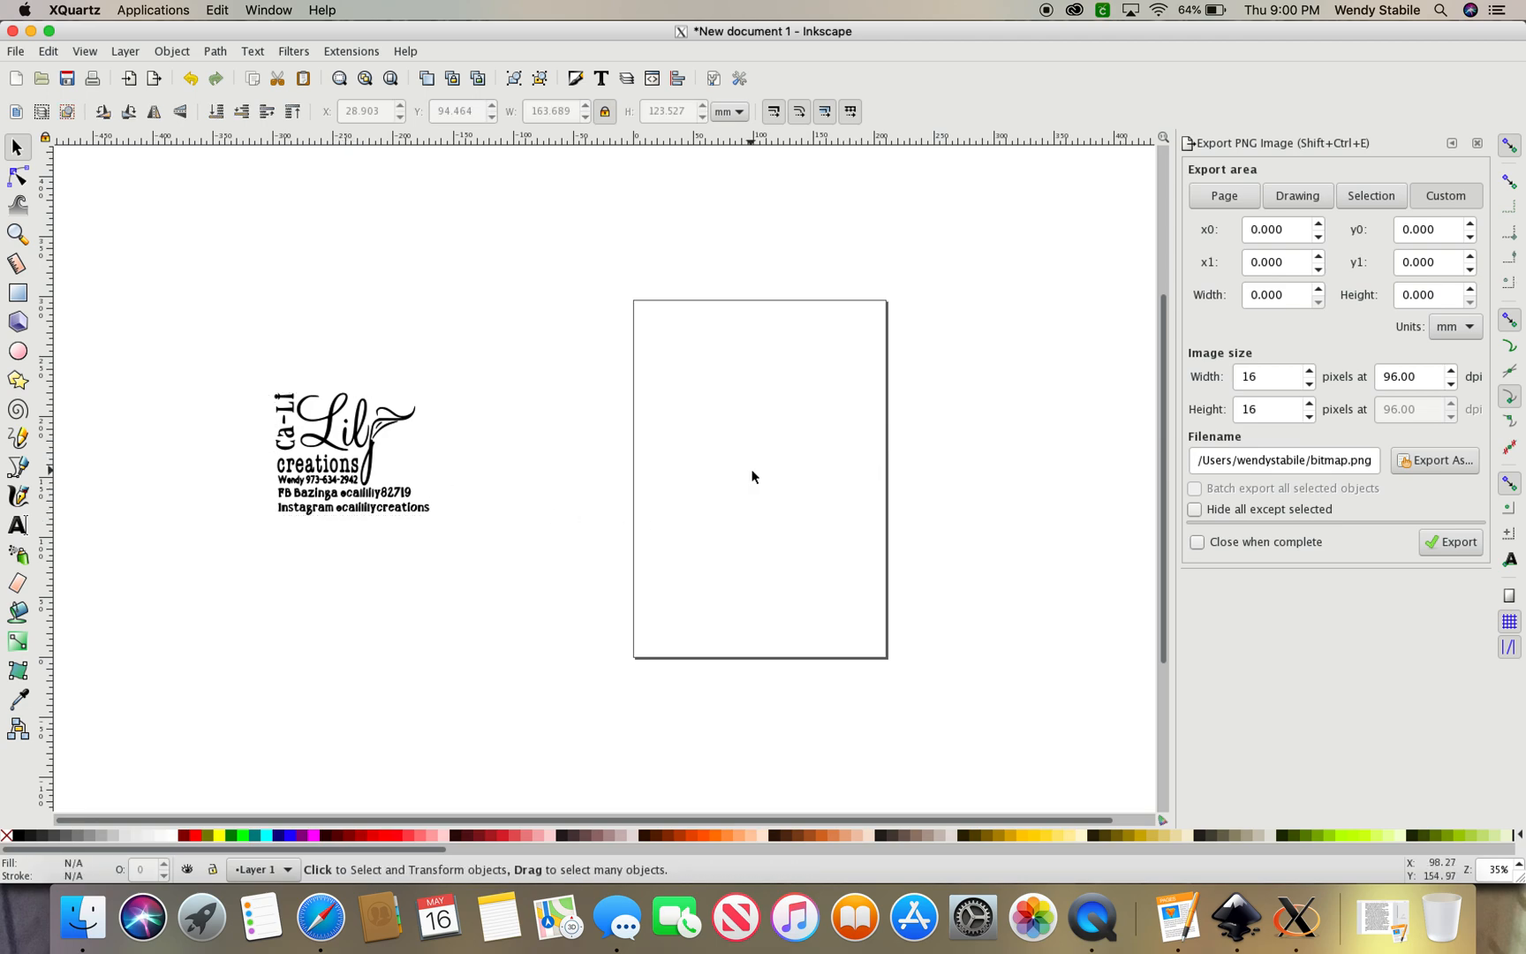
Step: Apply a Dynamic Offset to the traced logo and expand it outward until the lettering merges into a nearly solid background shape
click(332, 437)
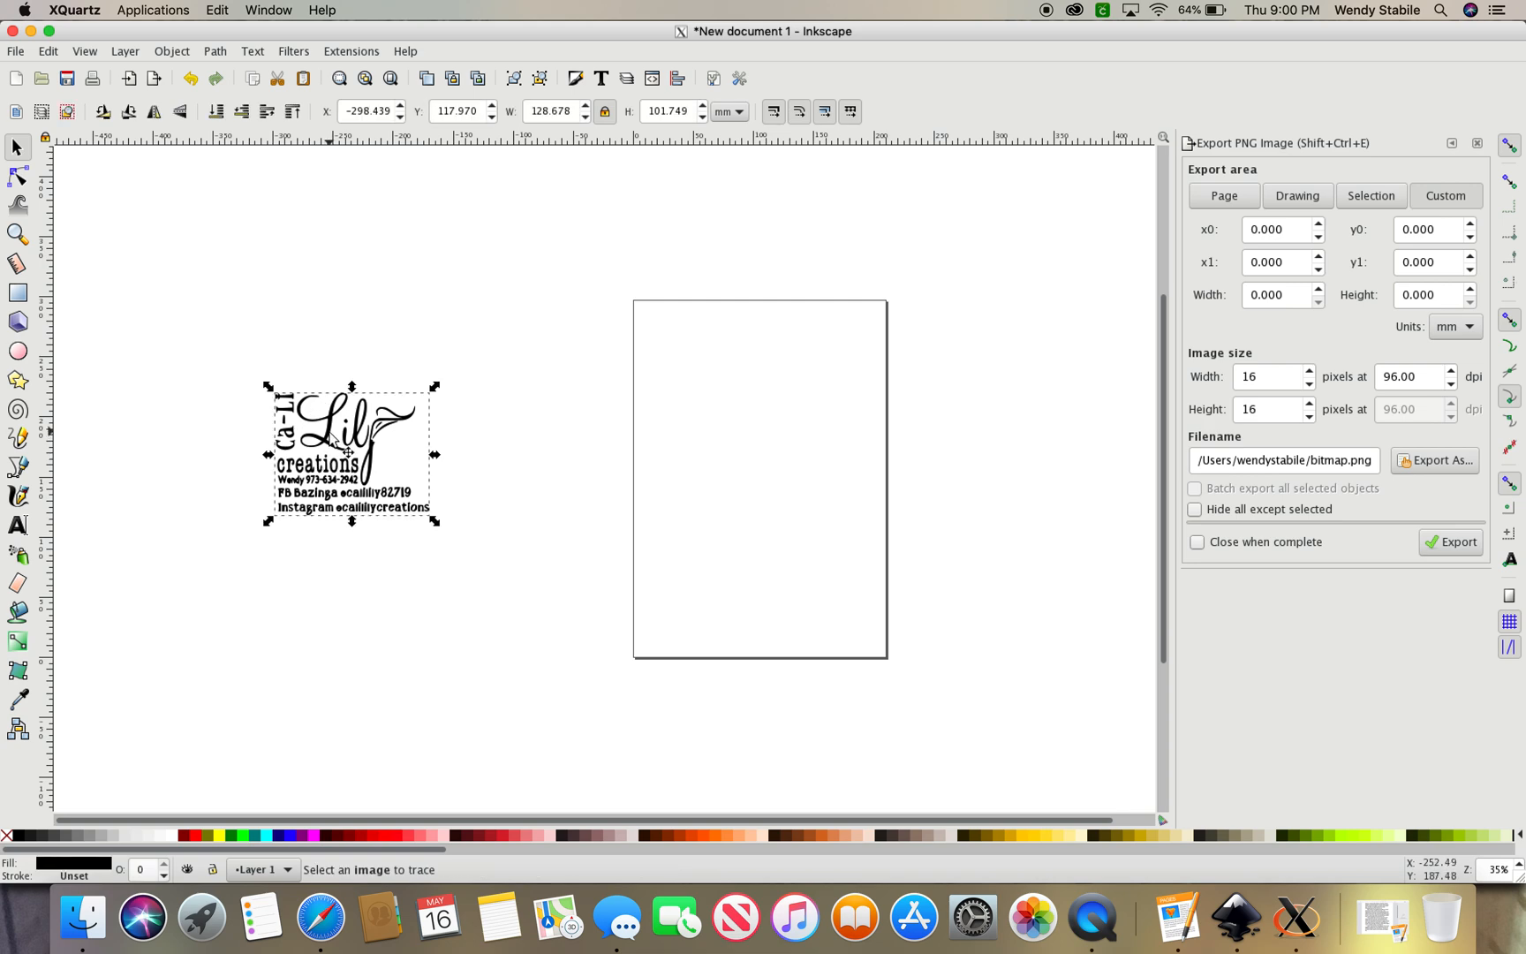
click(216, 52)
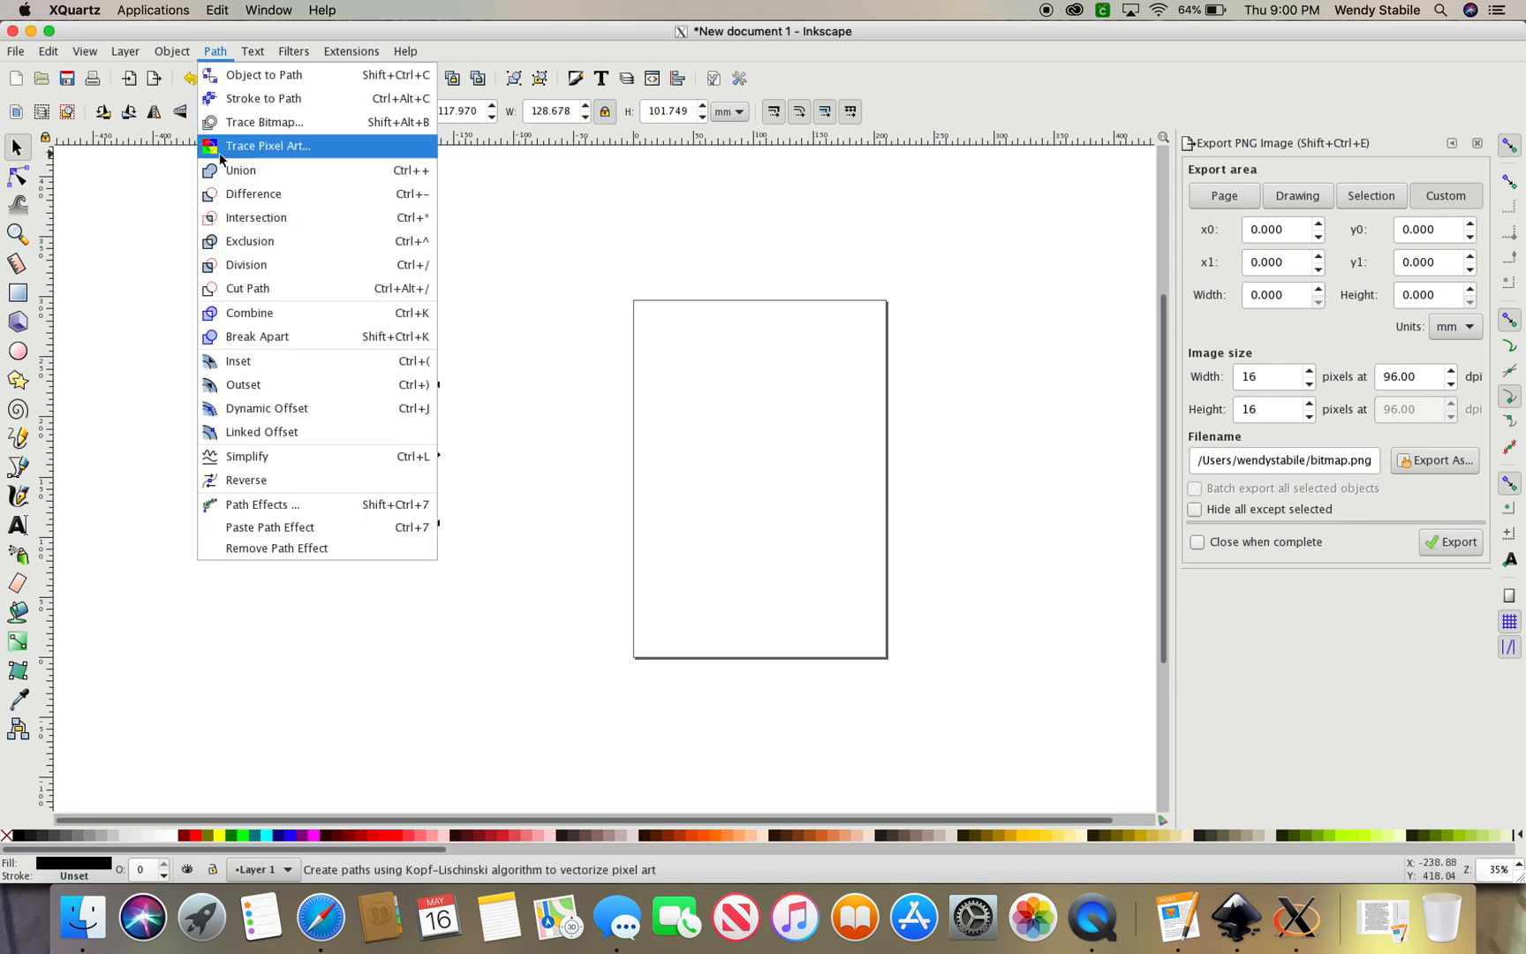
click(265, 412)
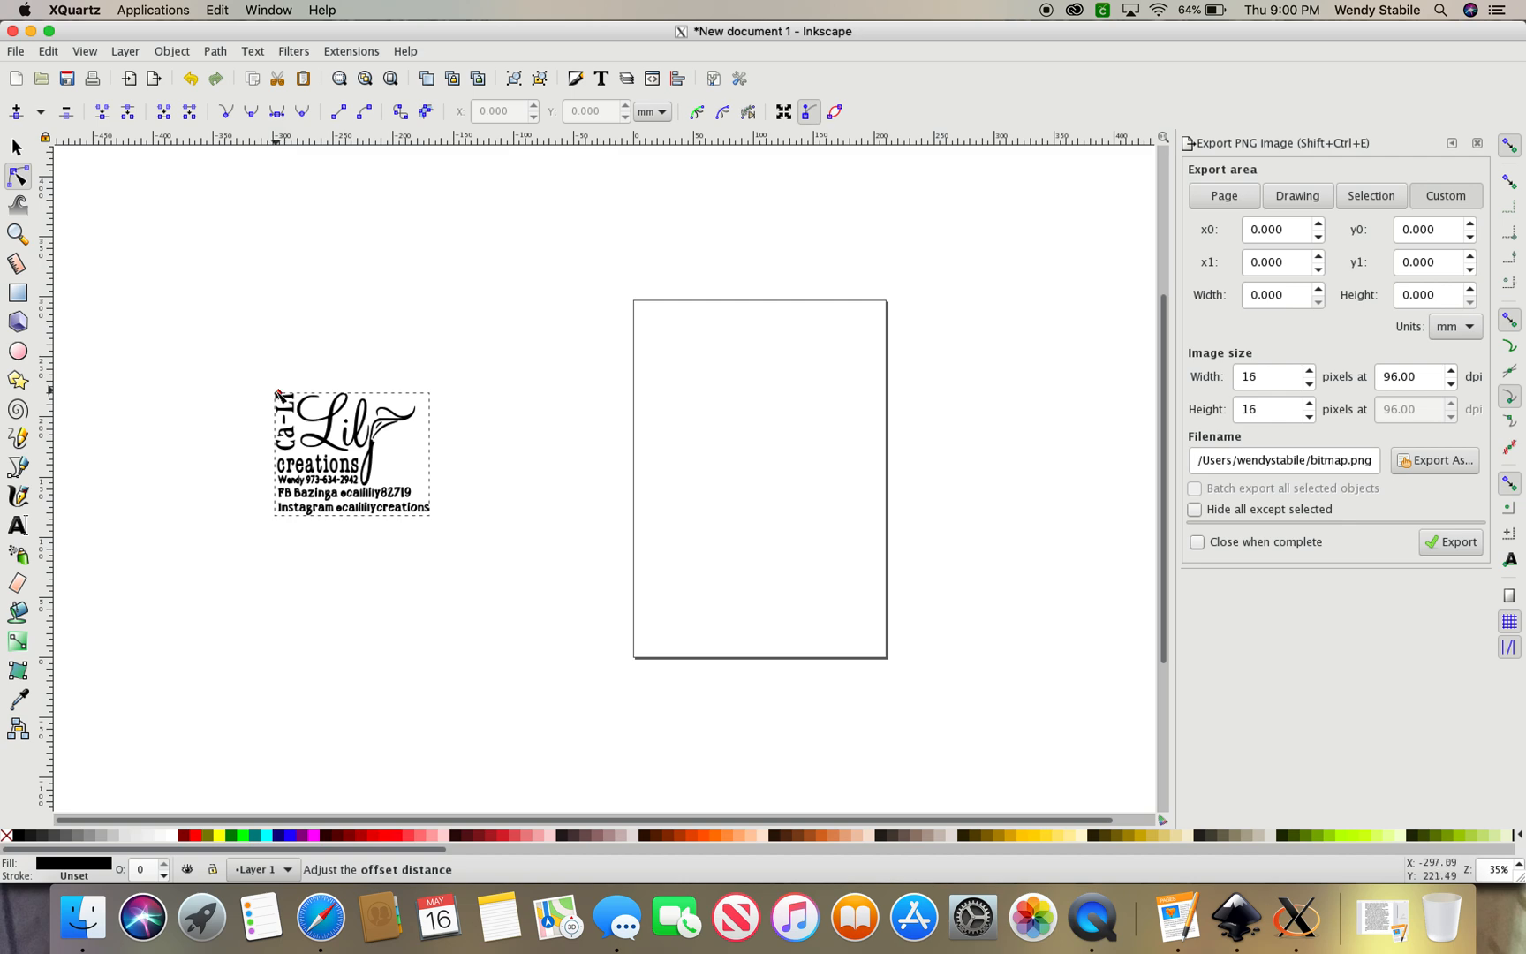
click(278, 393)
drag(278, 393, 273, 375)
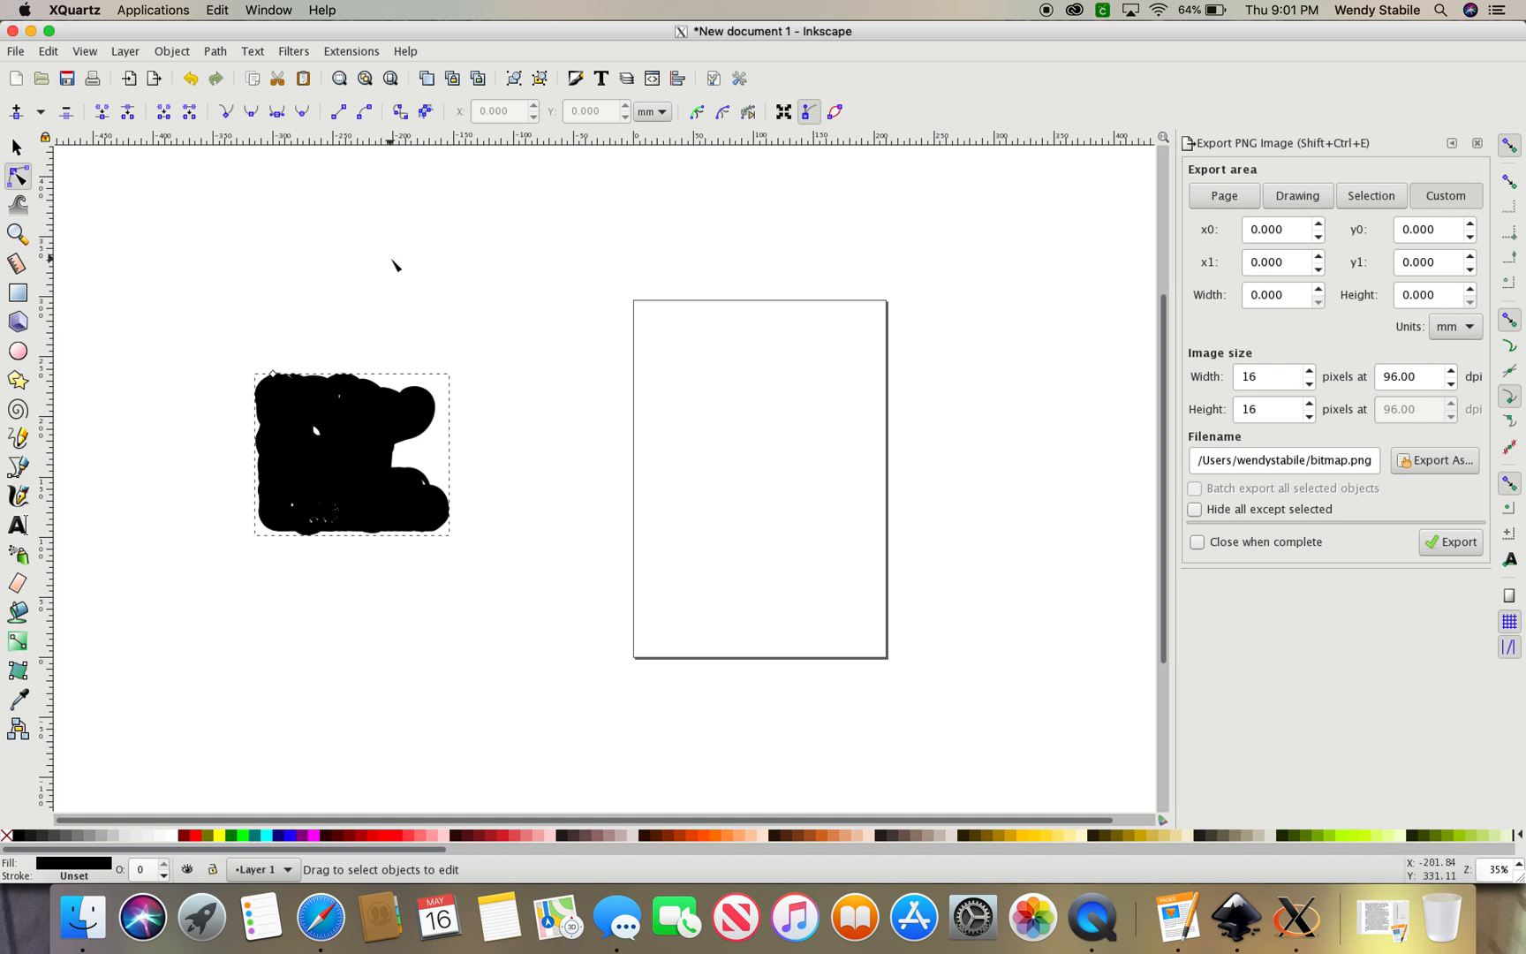
Step: Save the drawing on the Desktop as calililybackground.svg in Inkscape SVG format and close its window
click(15, 53)
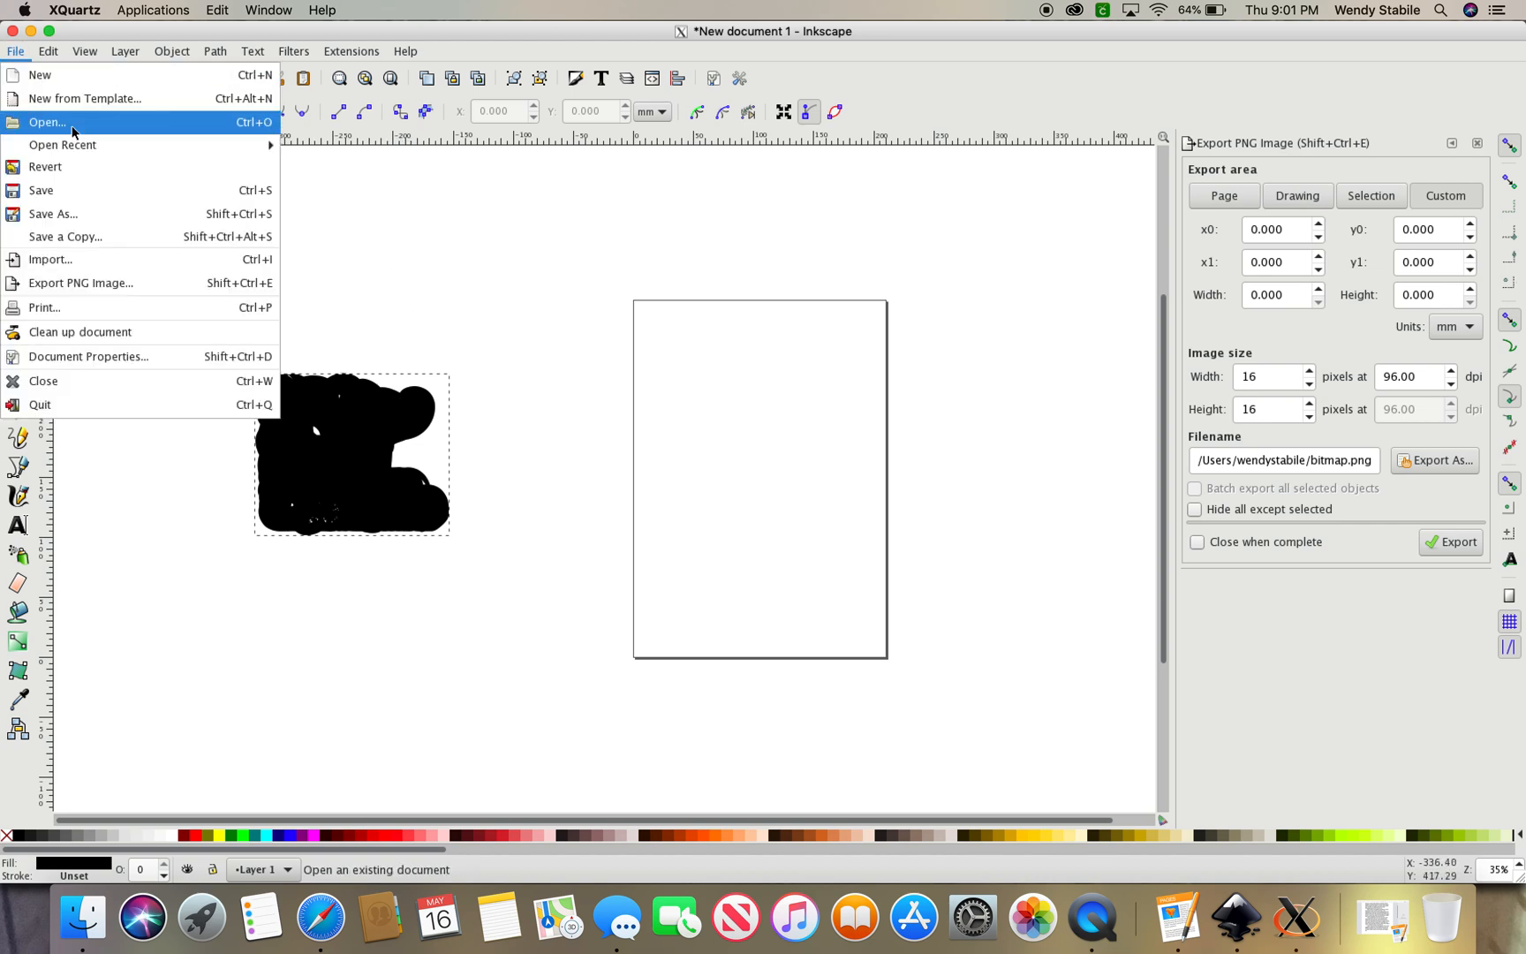
click(41, 191)
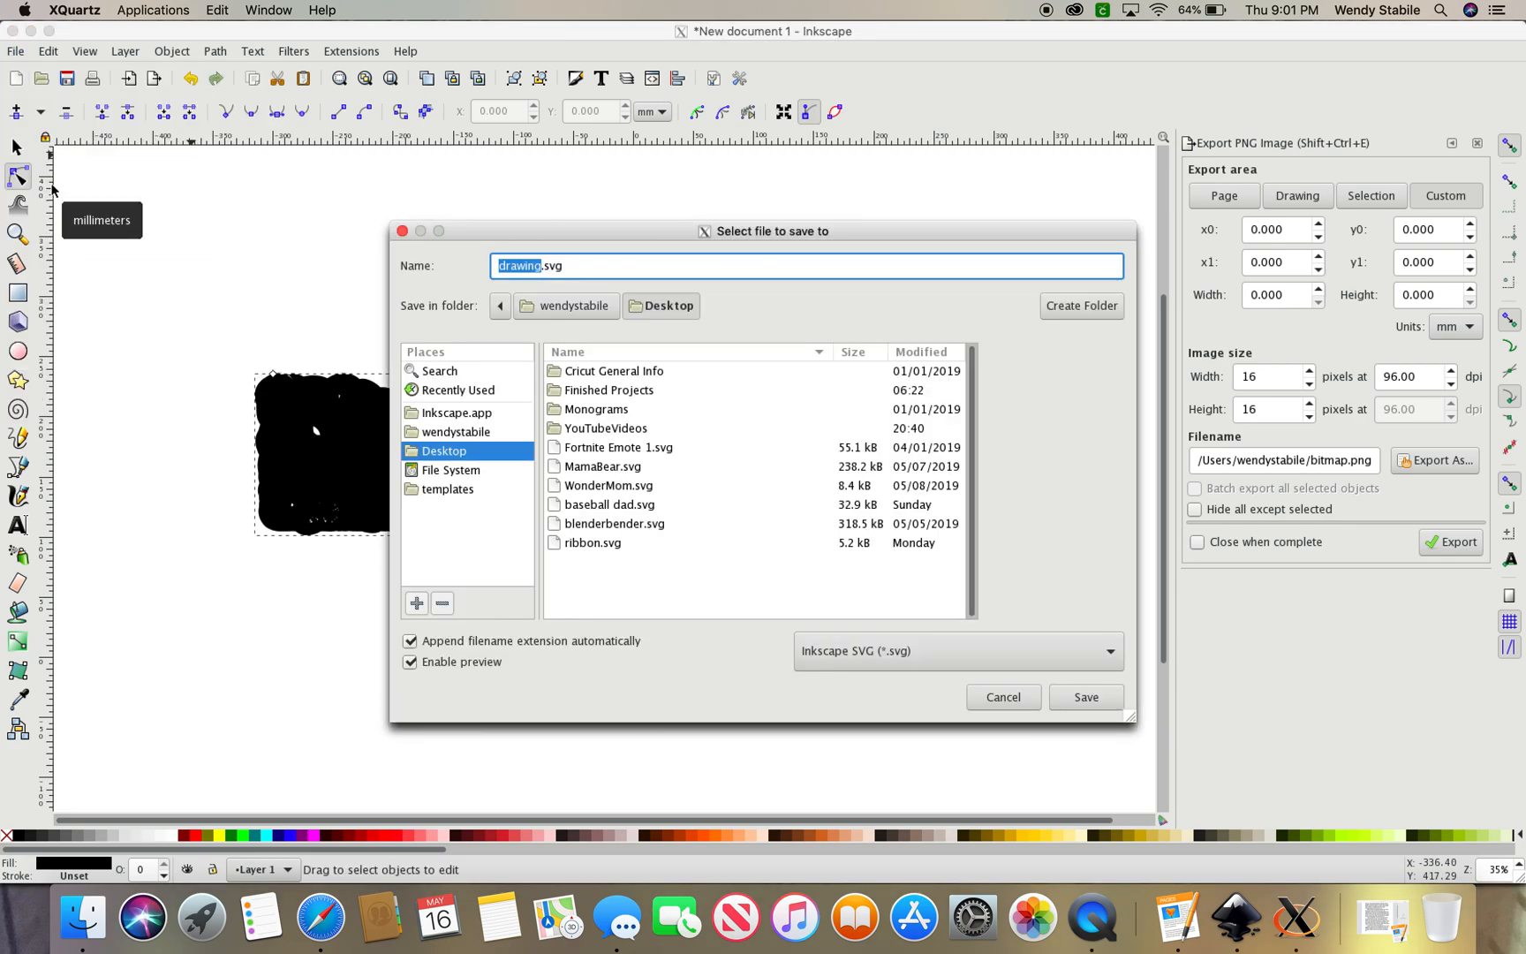
text(calilily)
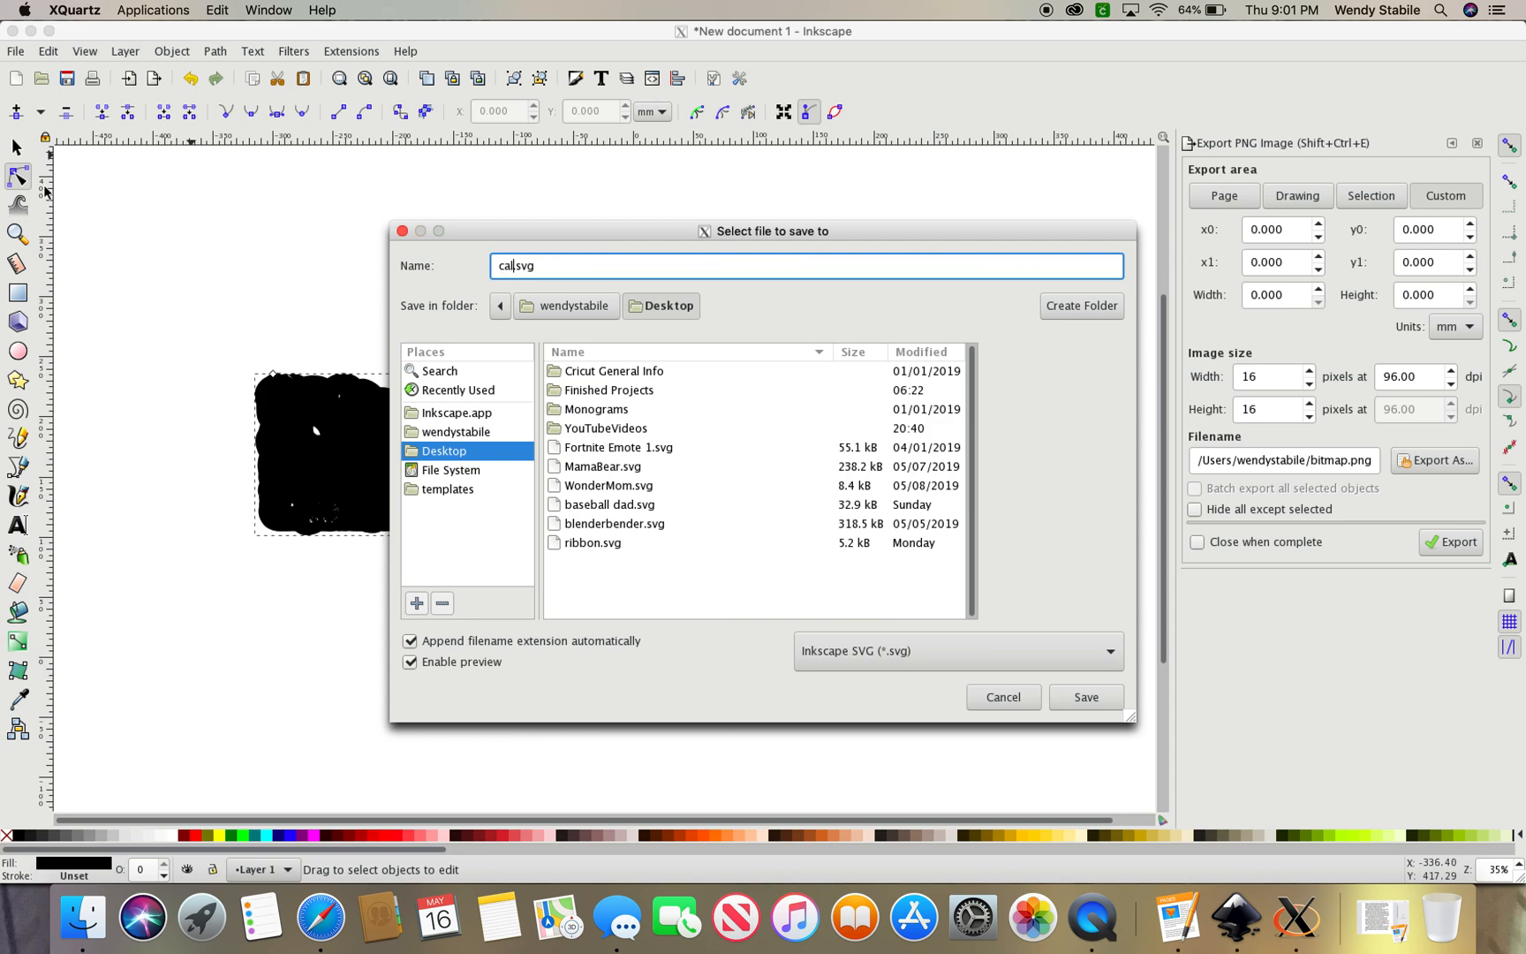
text(background)
click(1086, 700)
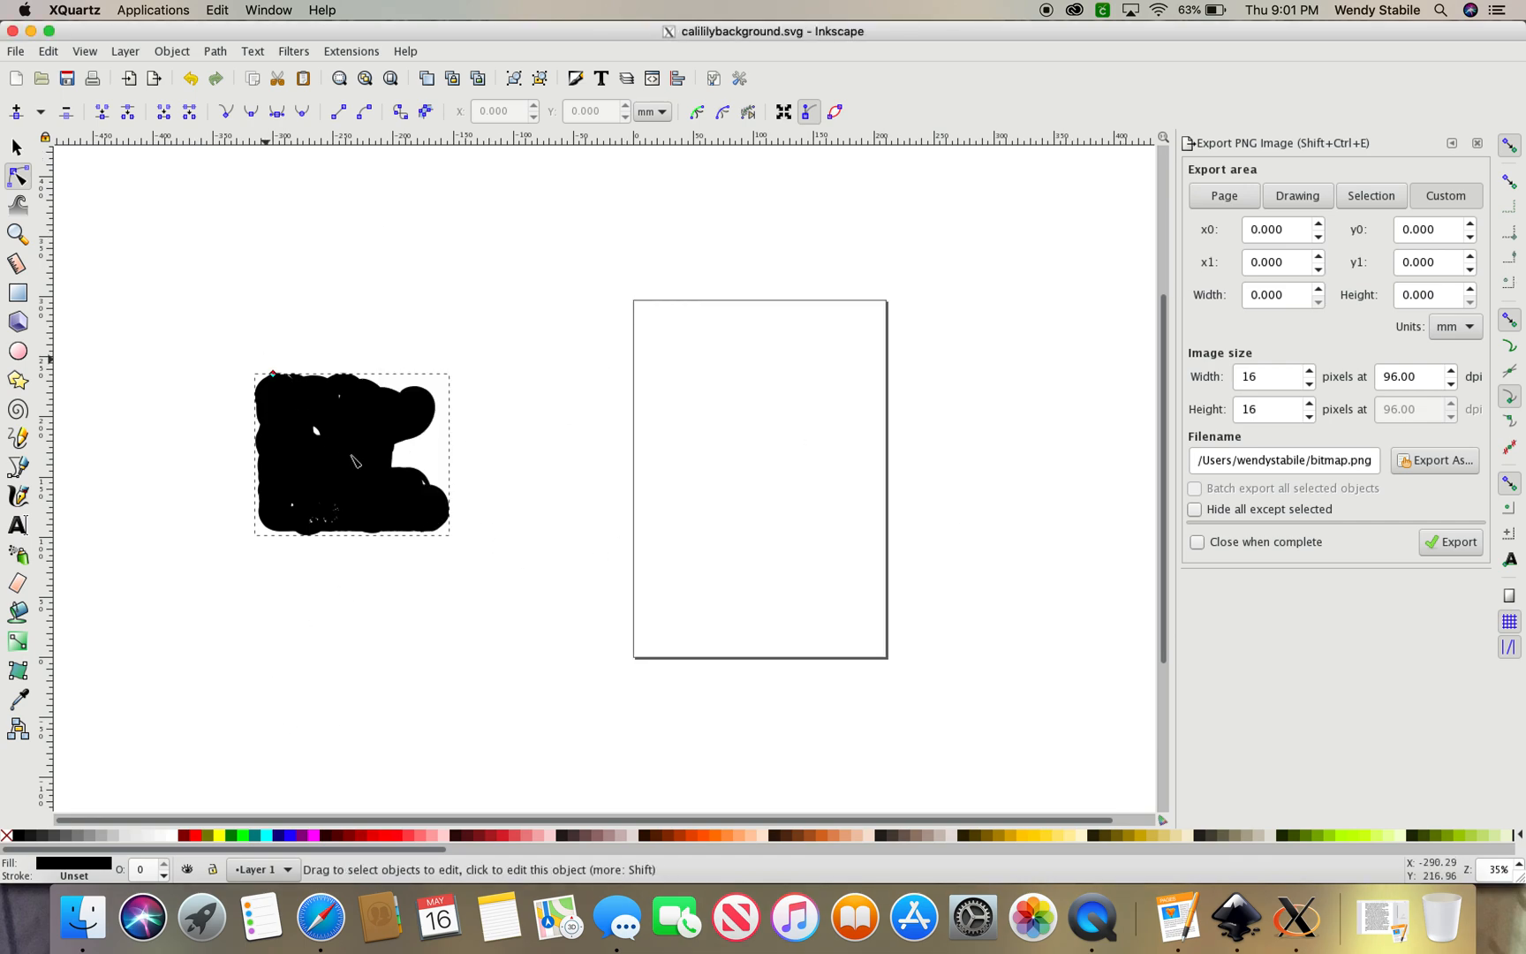
click(12, 31)
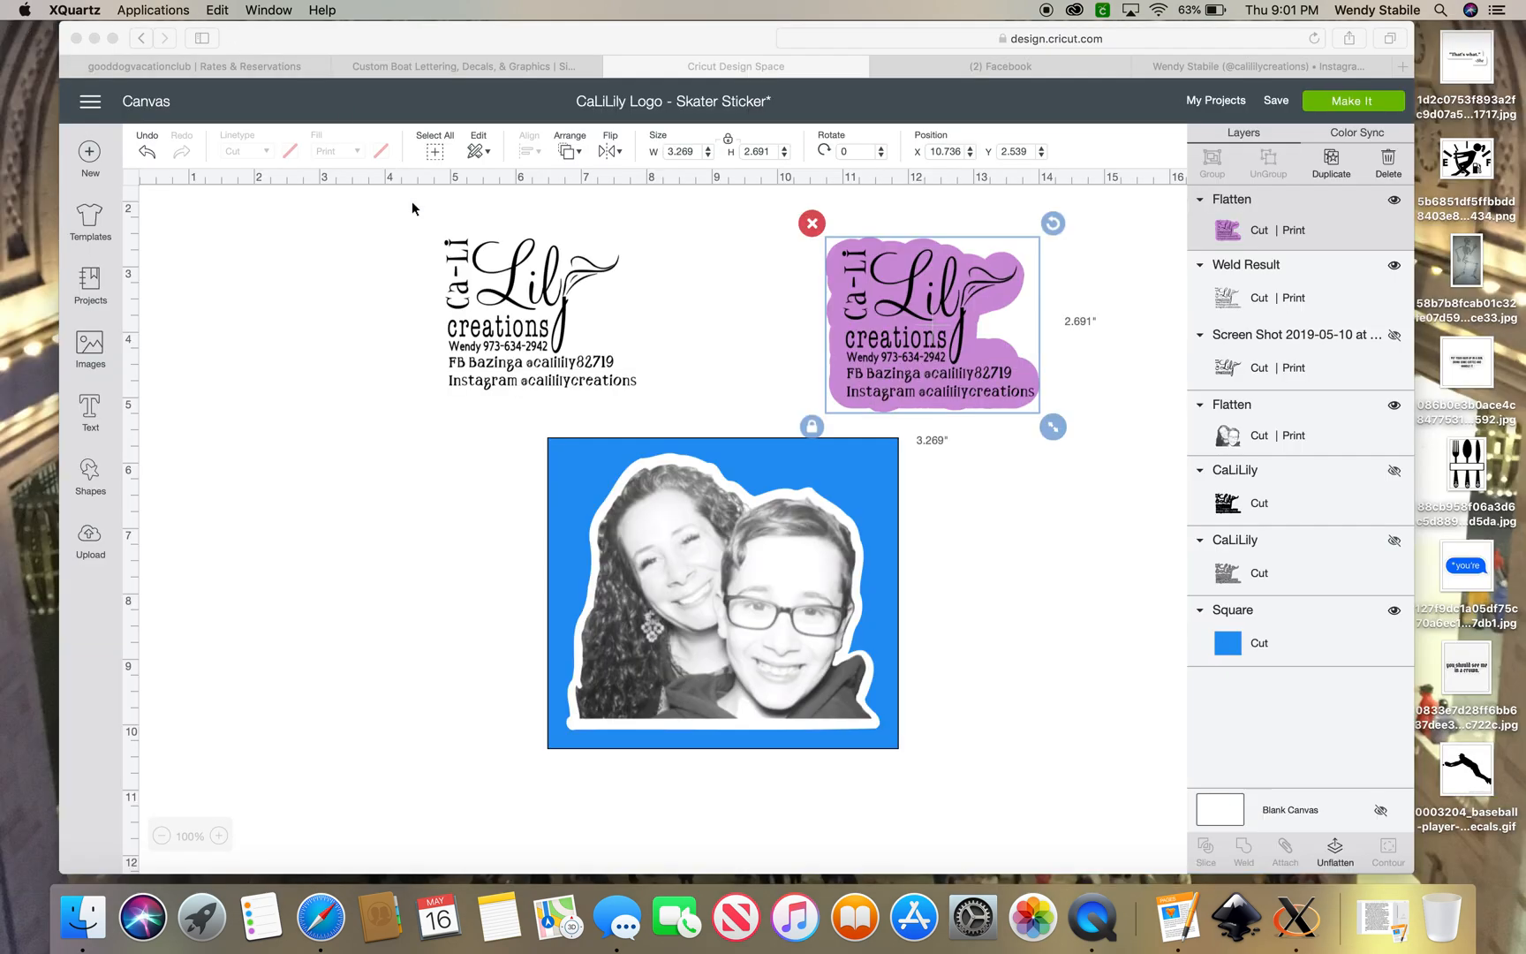
Step: Upload calililybackground.svg from the Desktop as a new image and save it under the name calililybackground
click(89, 542)
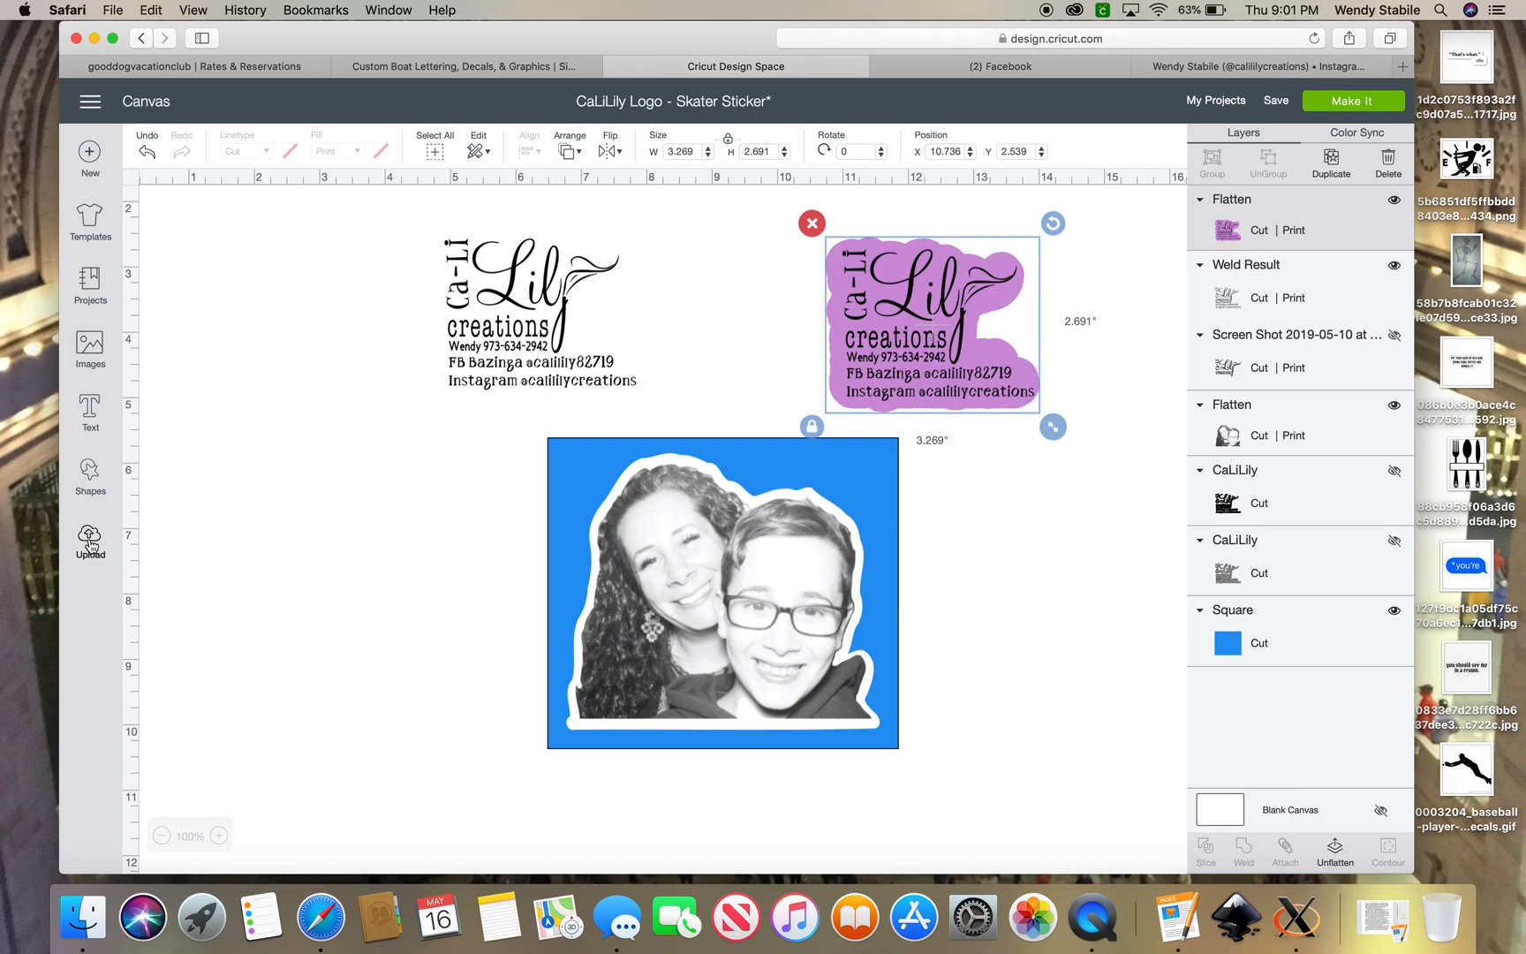
click(89, 539)
click(441, 436)
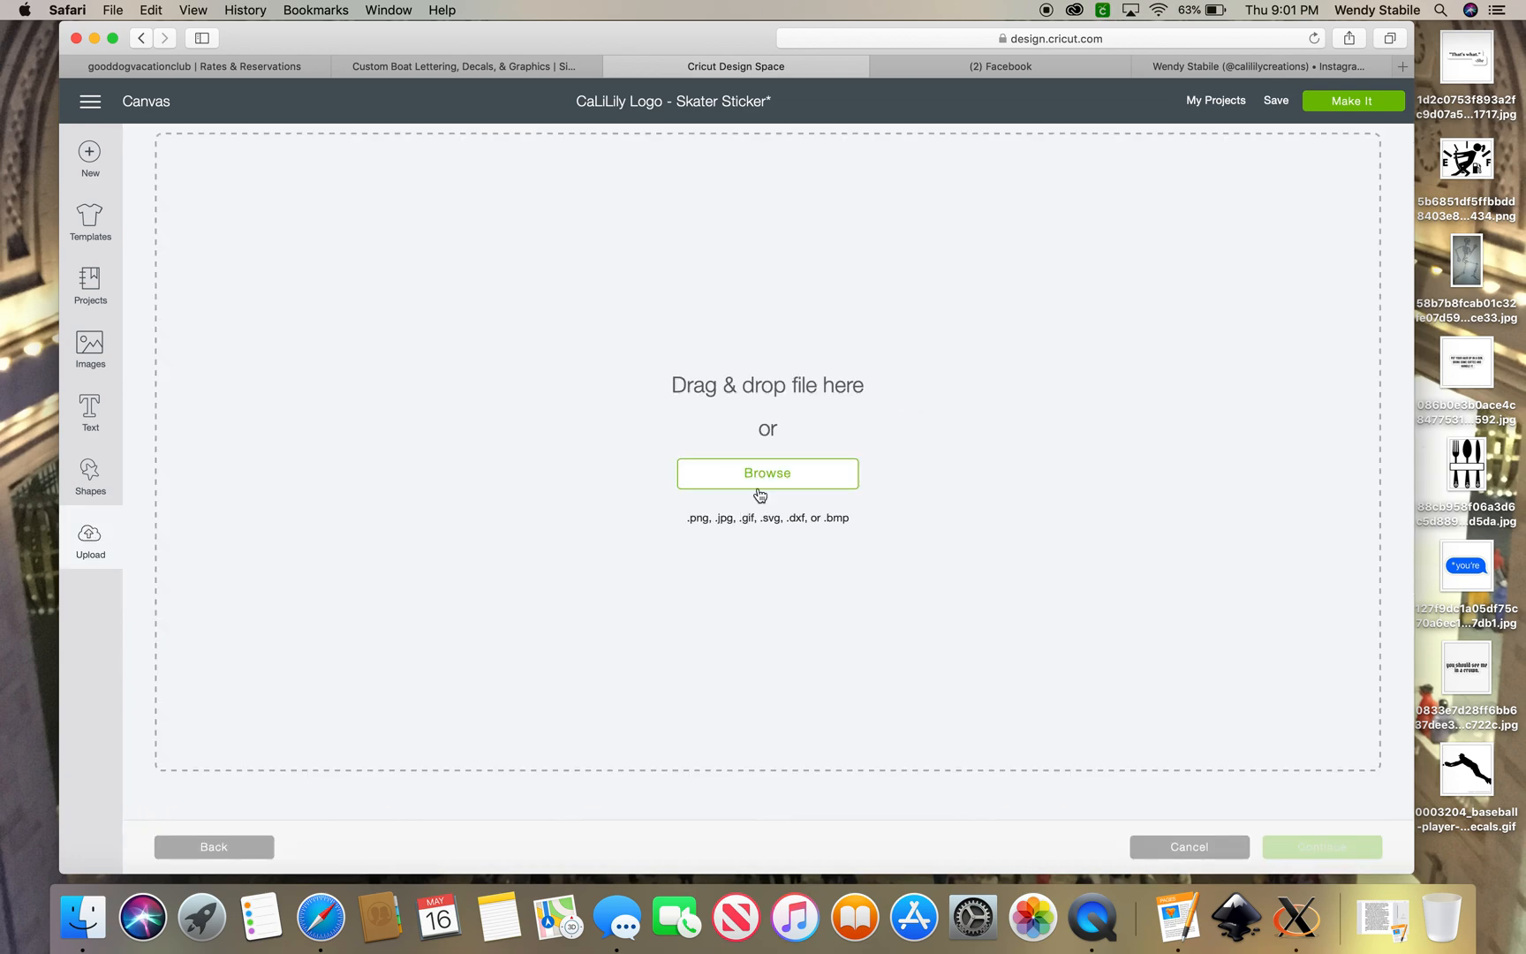
click(759, 472)
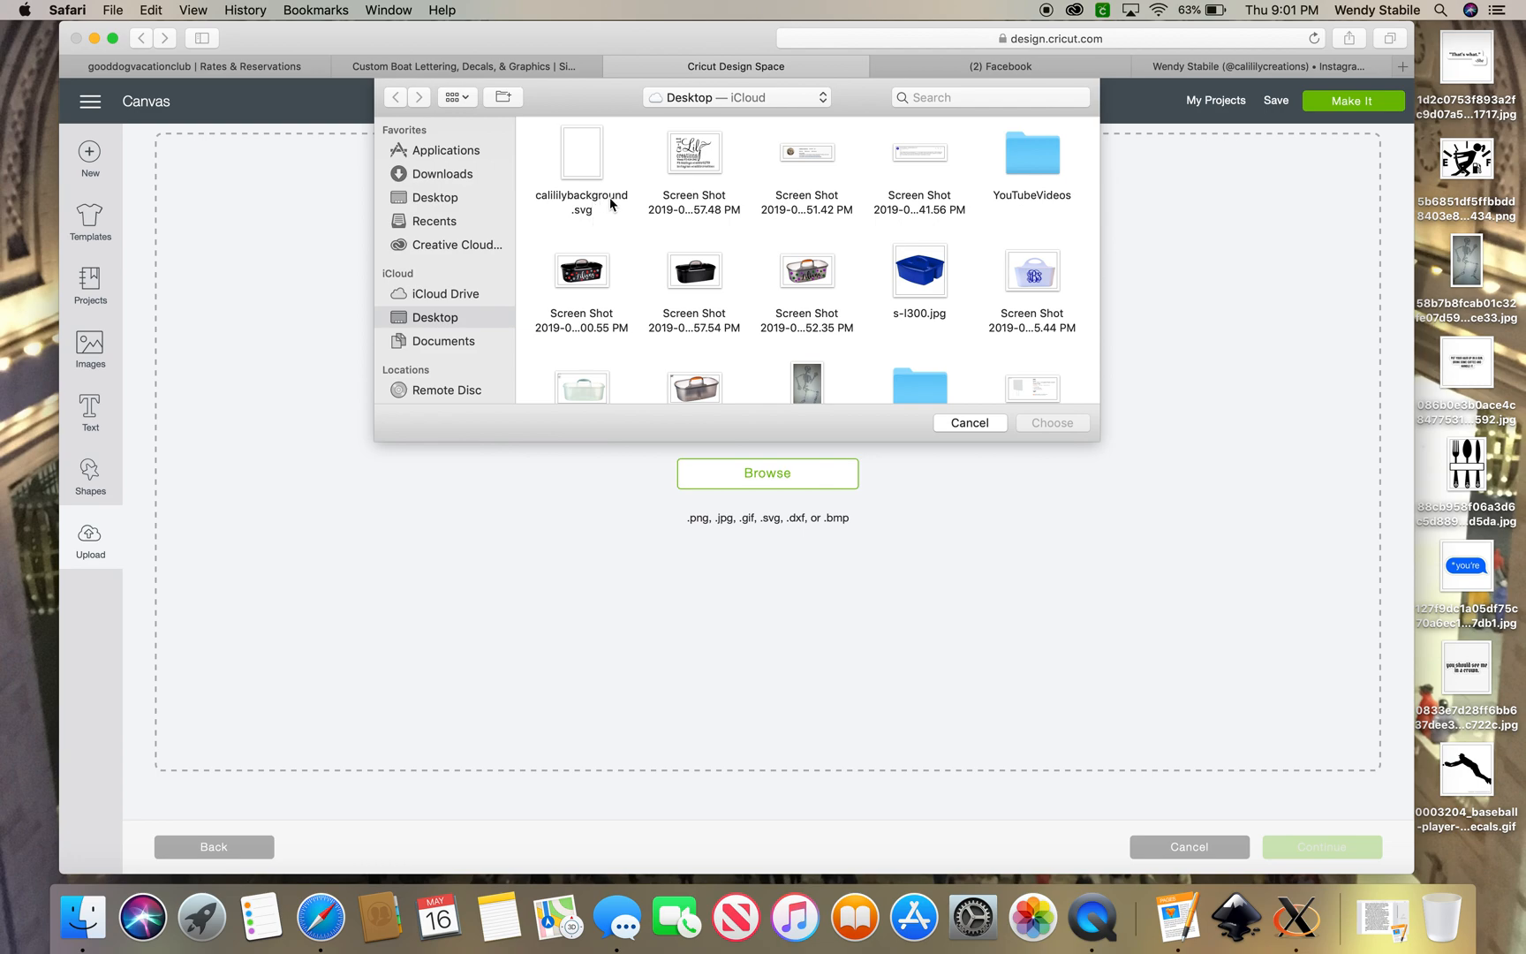
click(606, 153)
click(1062, 423)
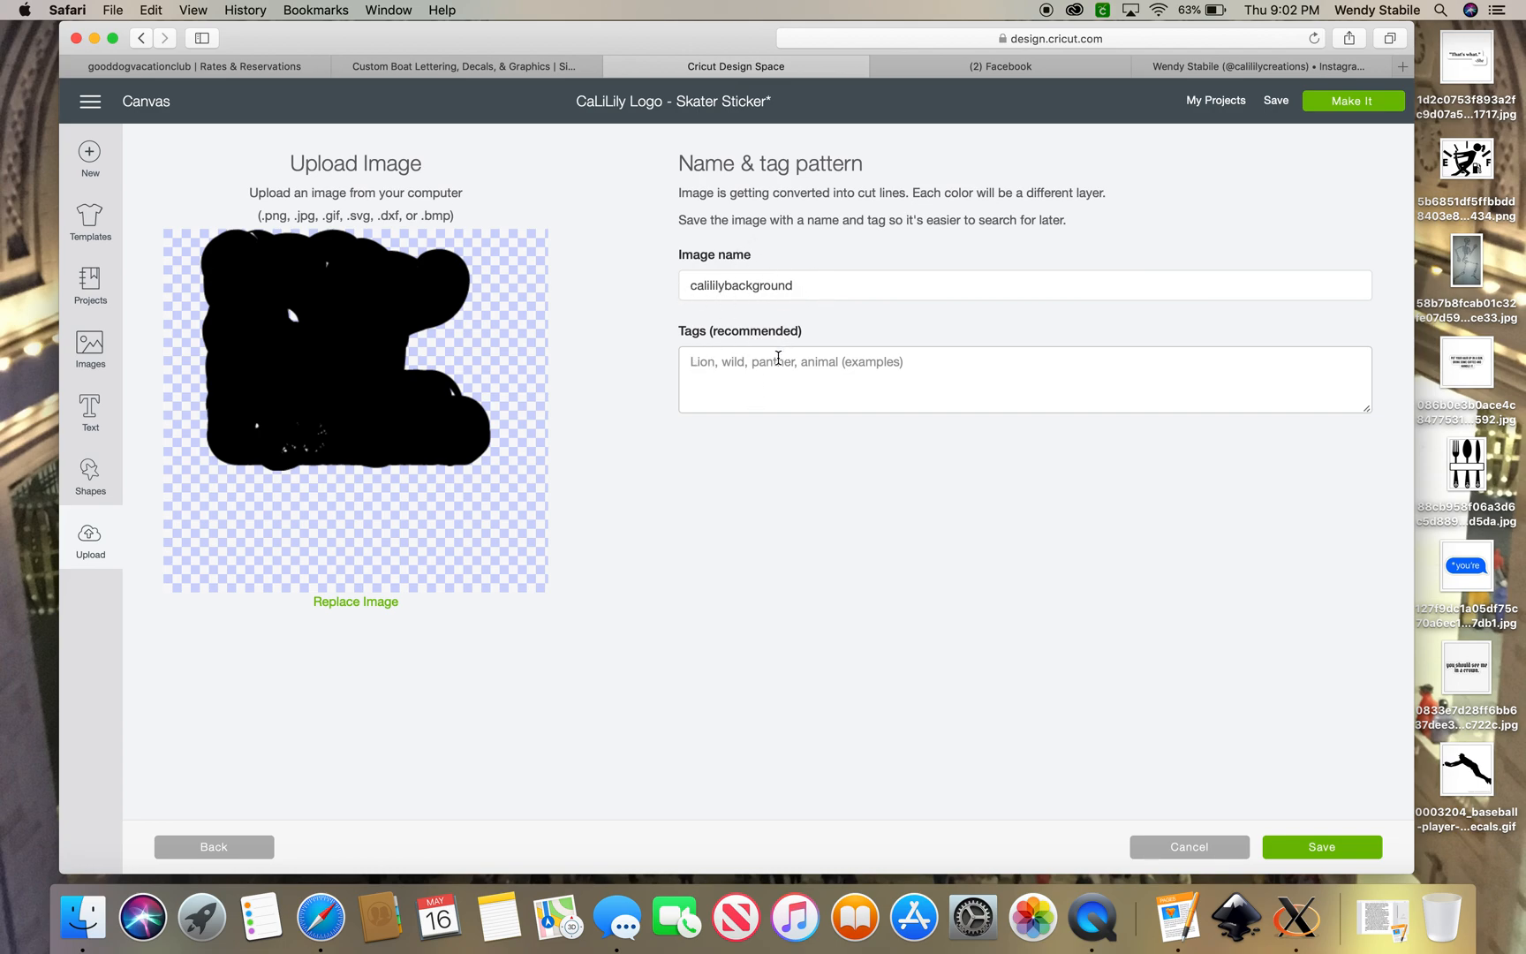
click(1322, 850)
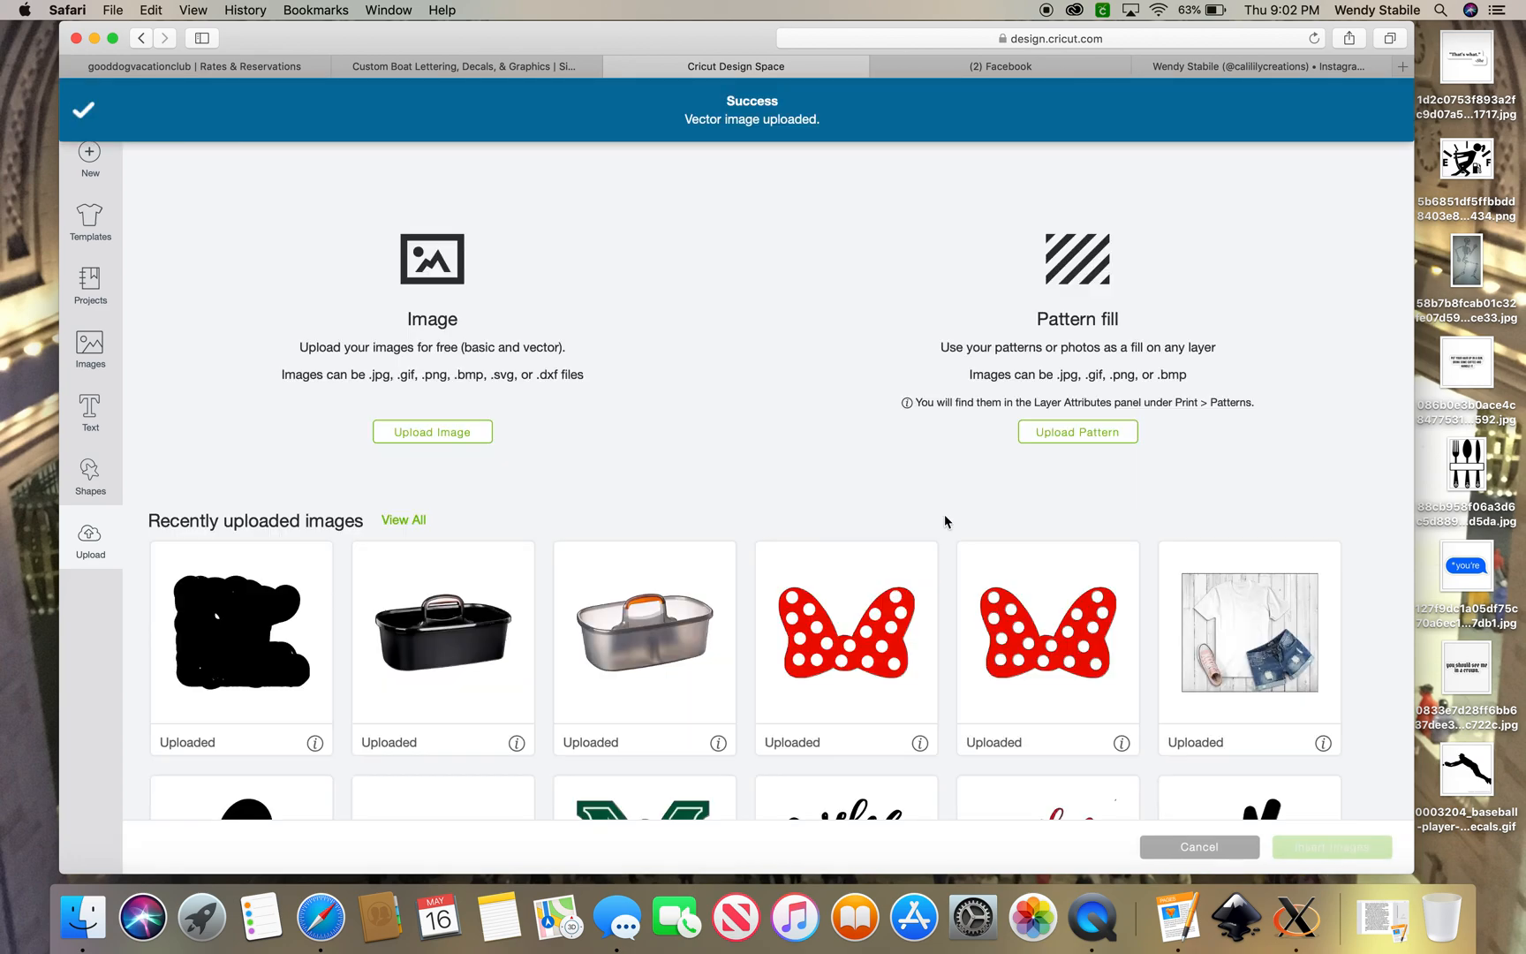
Step: Insert the uploaded calililybackground image, move it fully onto the canvas below the unbacked logo and enlarge it to about 3.66 × 3.06 in
click(309, 595)
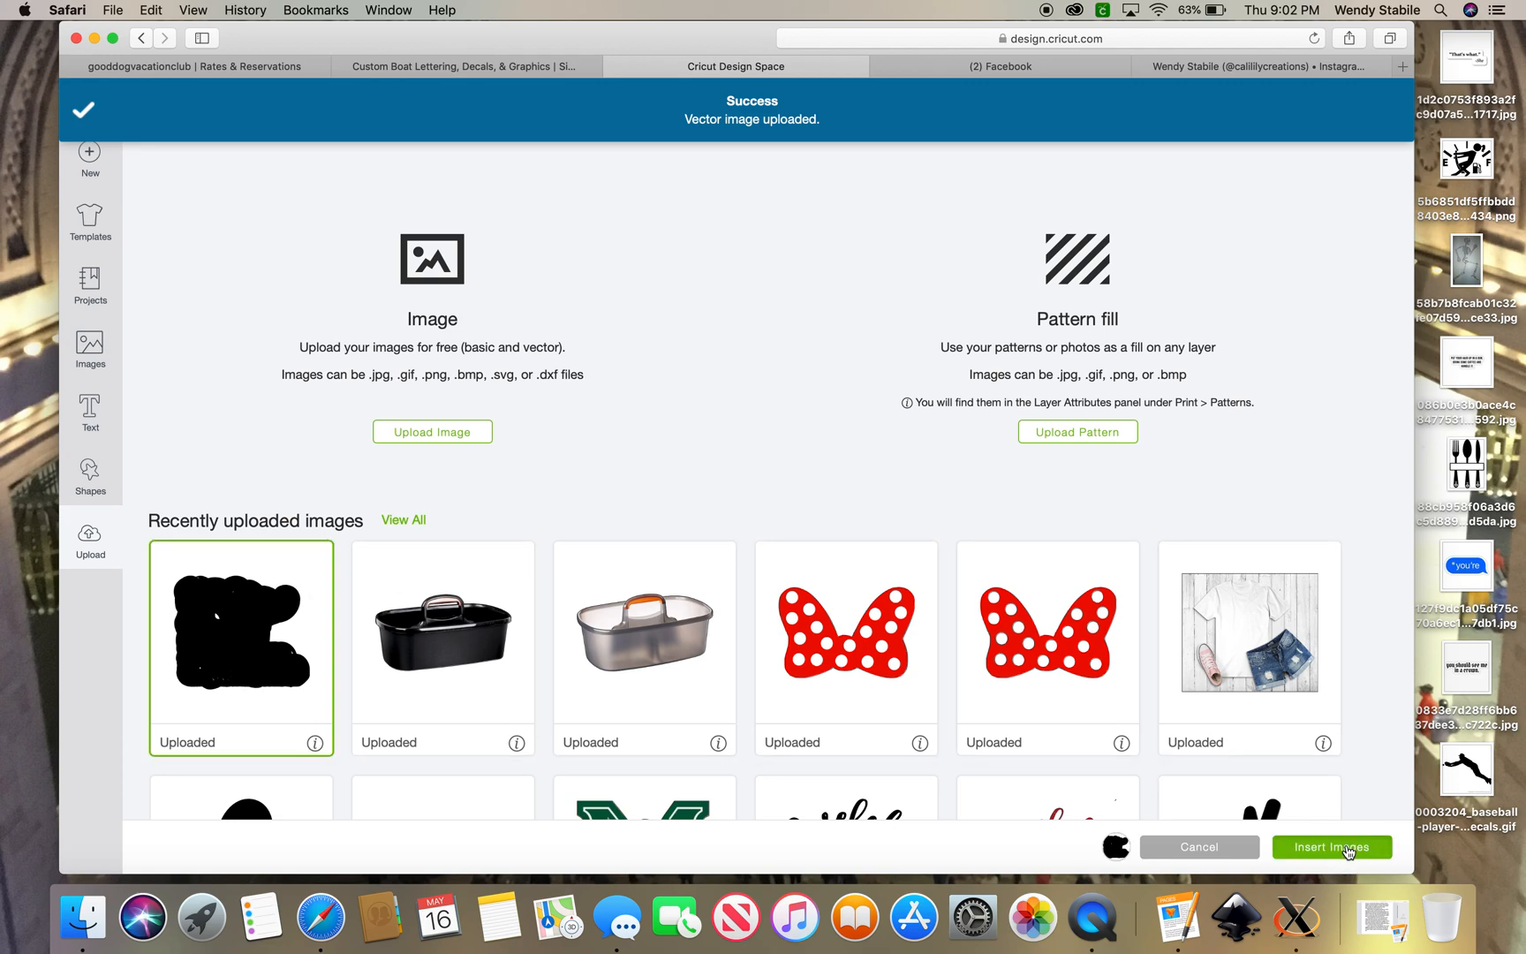
click(1332, 847)
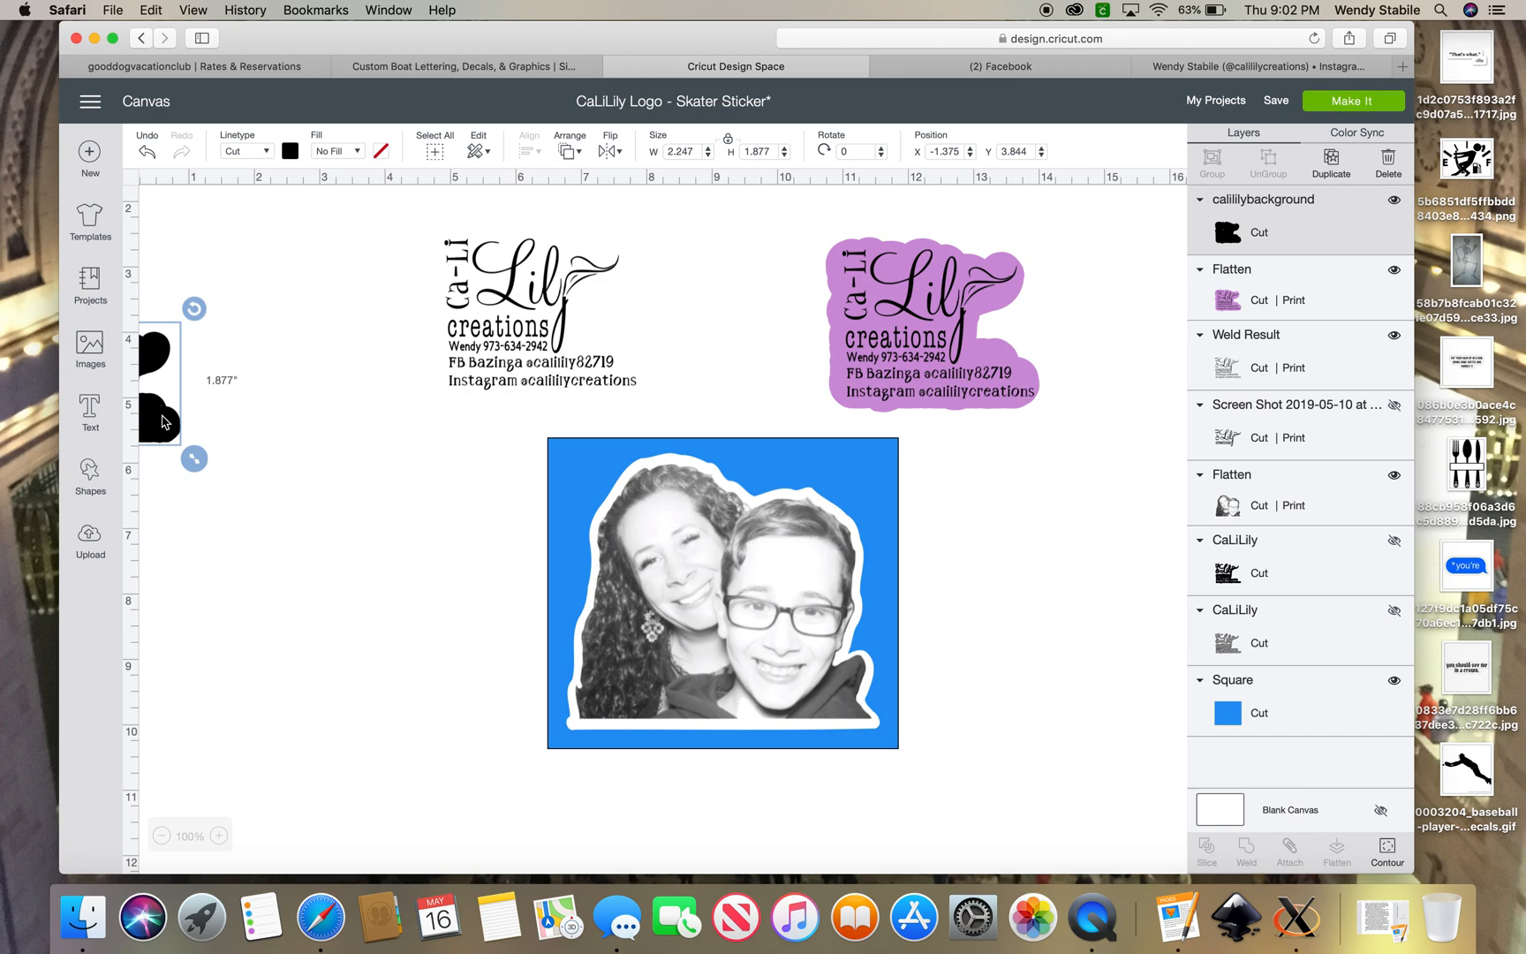
drag(171, 423, 464, 599)
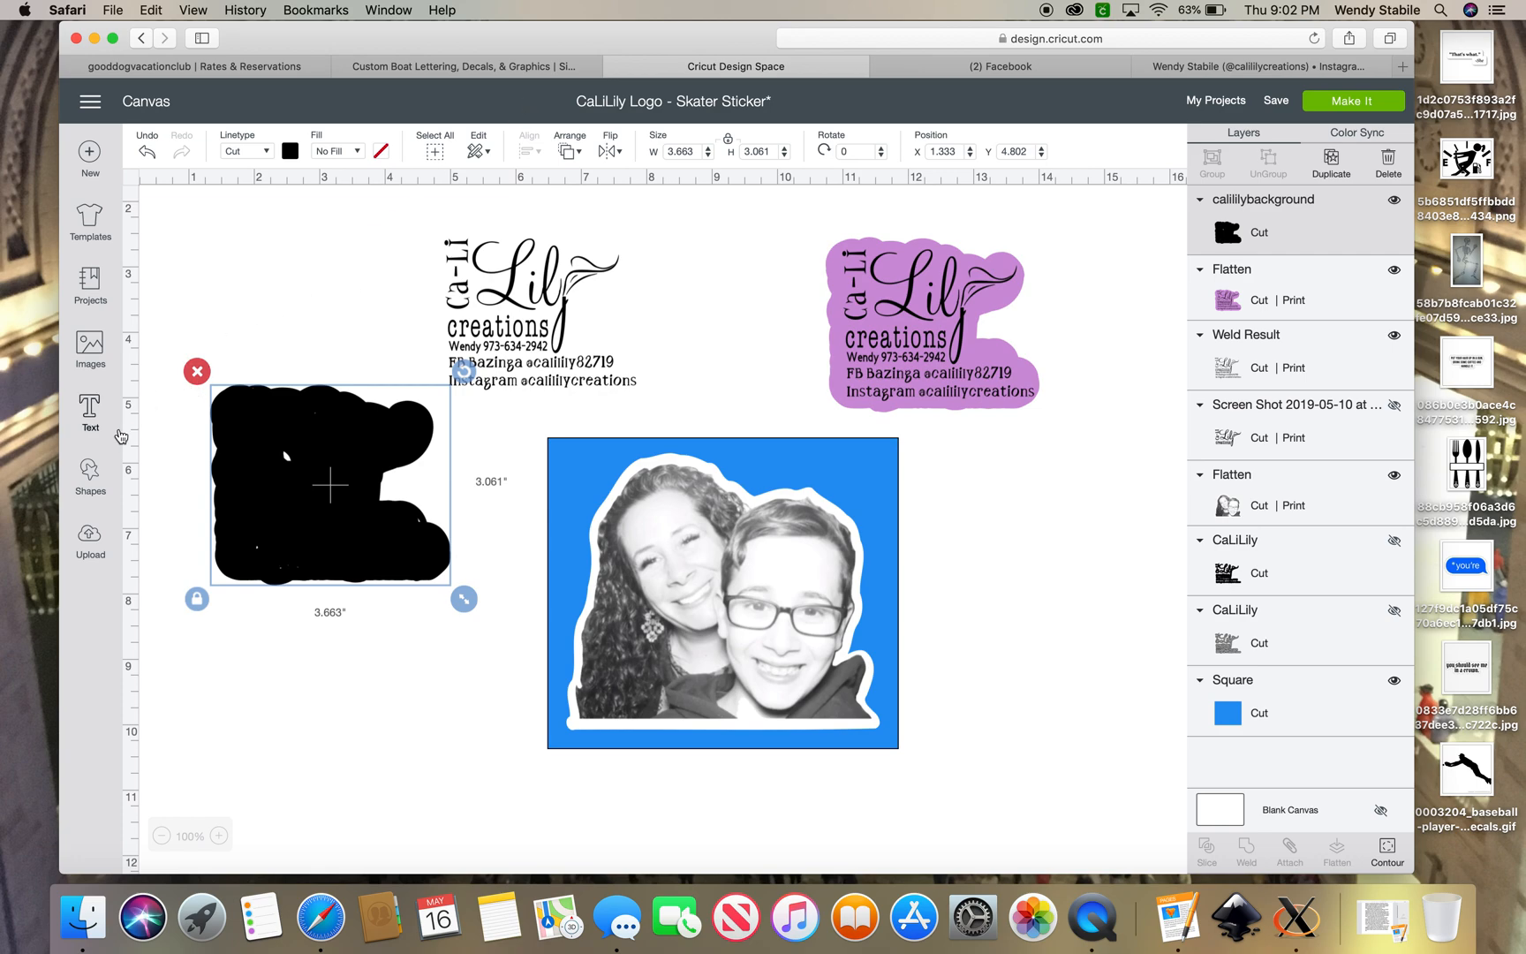
Step: Add a circle over the holes in the black background shape and stretch it unproportionally to about 1.86 × 2.33 in
click(90, 480)
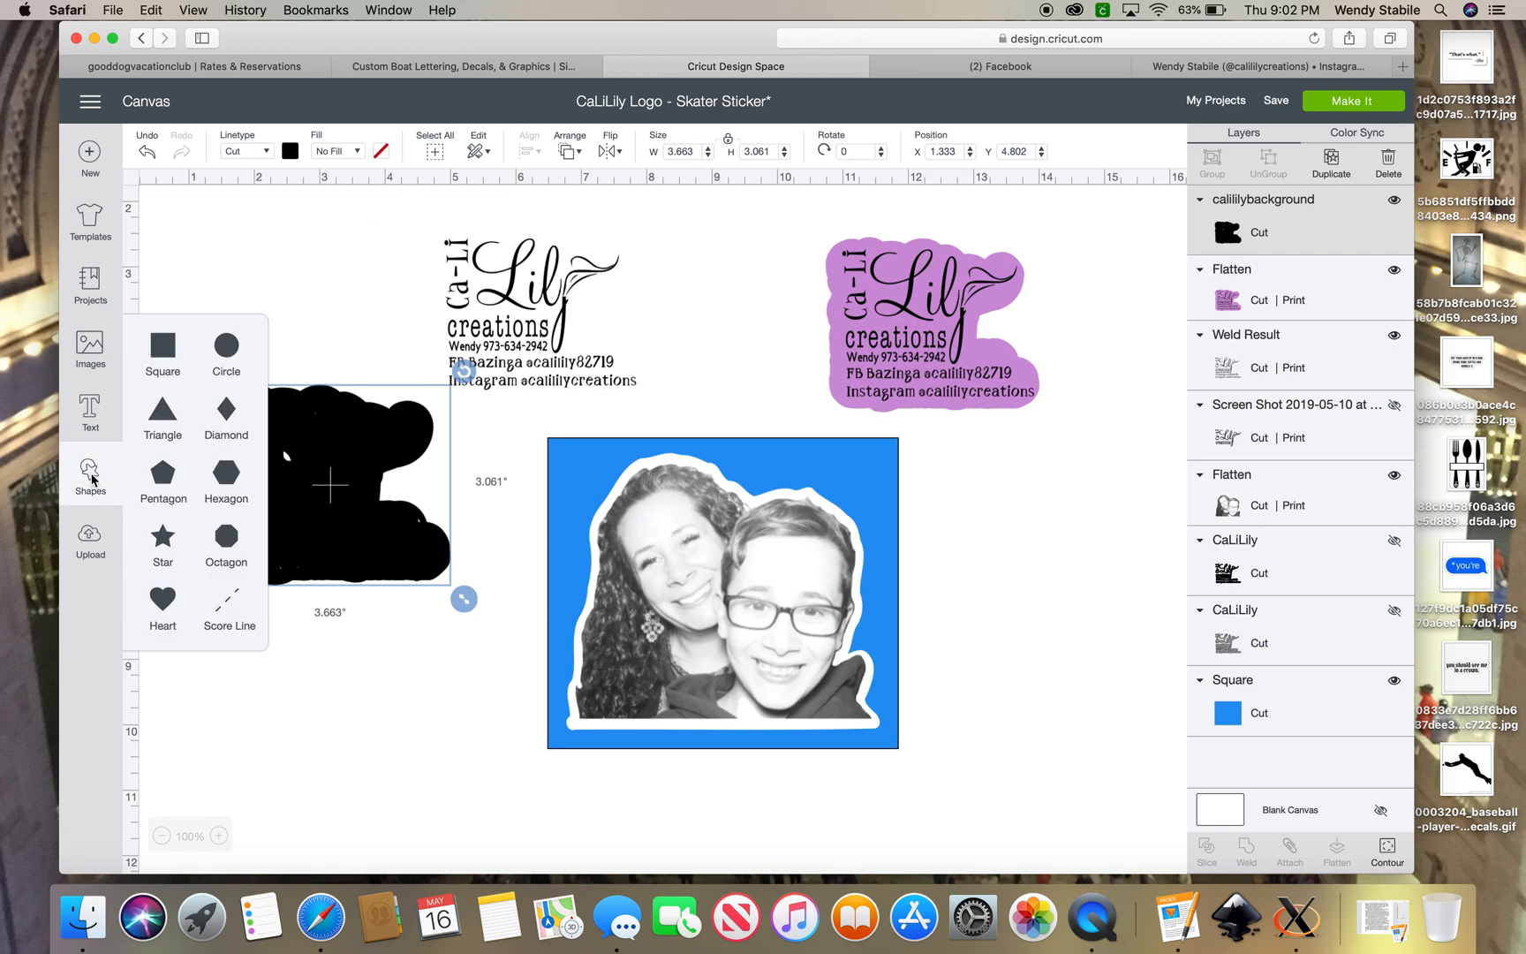
click(220, 343)
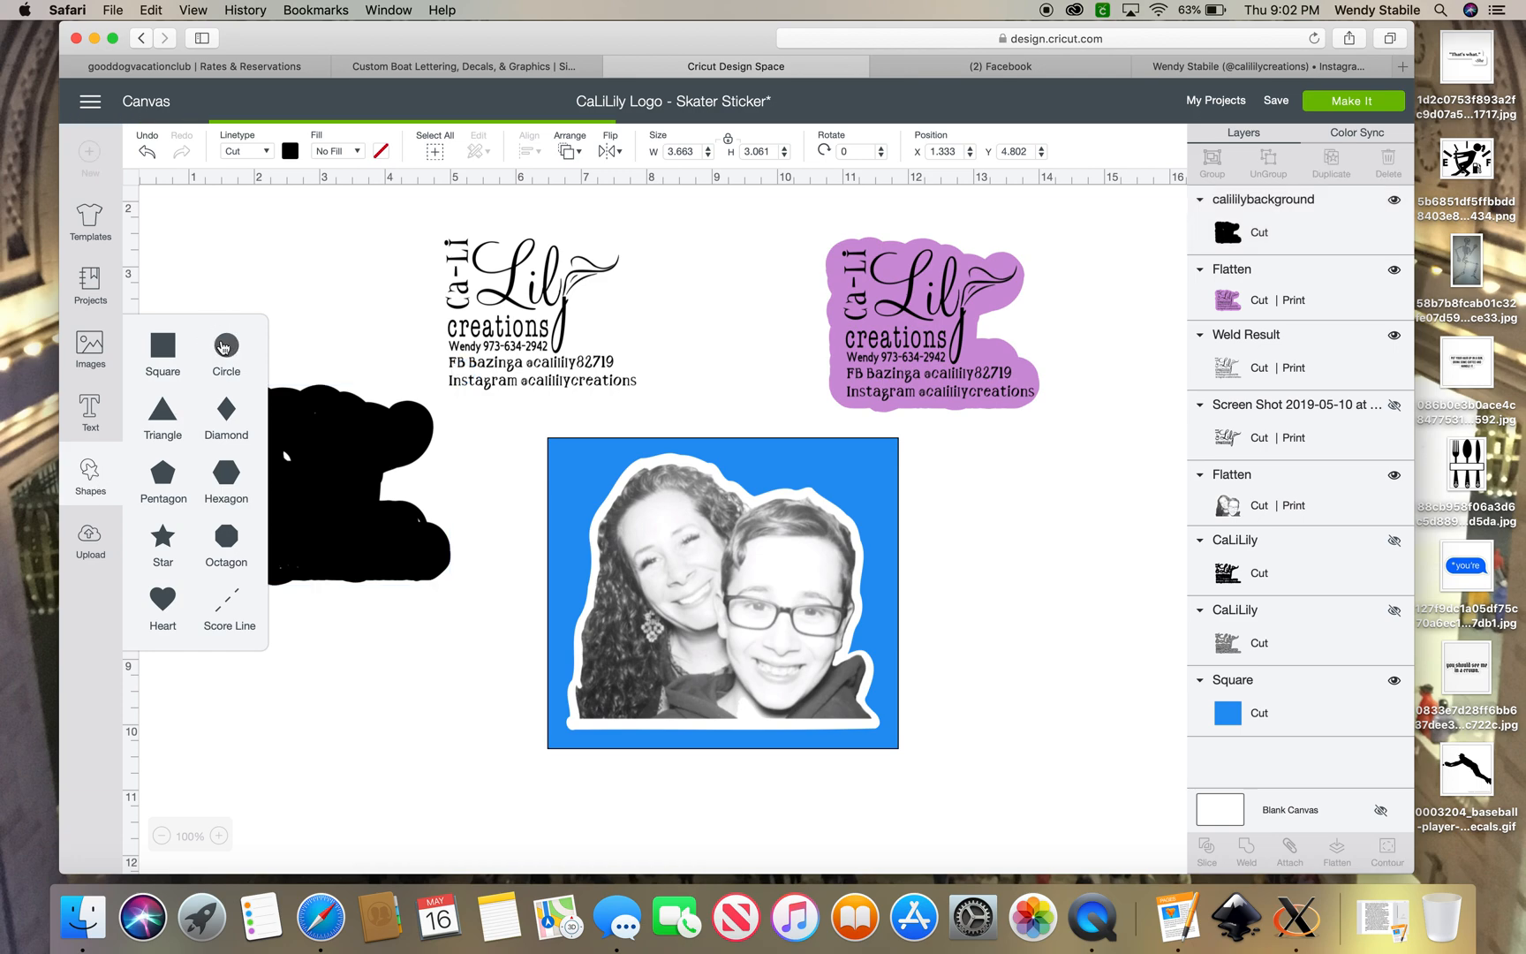
drag(570, 516, 491, 438)
drag(415, 350, 292, 468)
click(217, 558)
drag(367, 556, 363, 583)
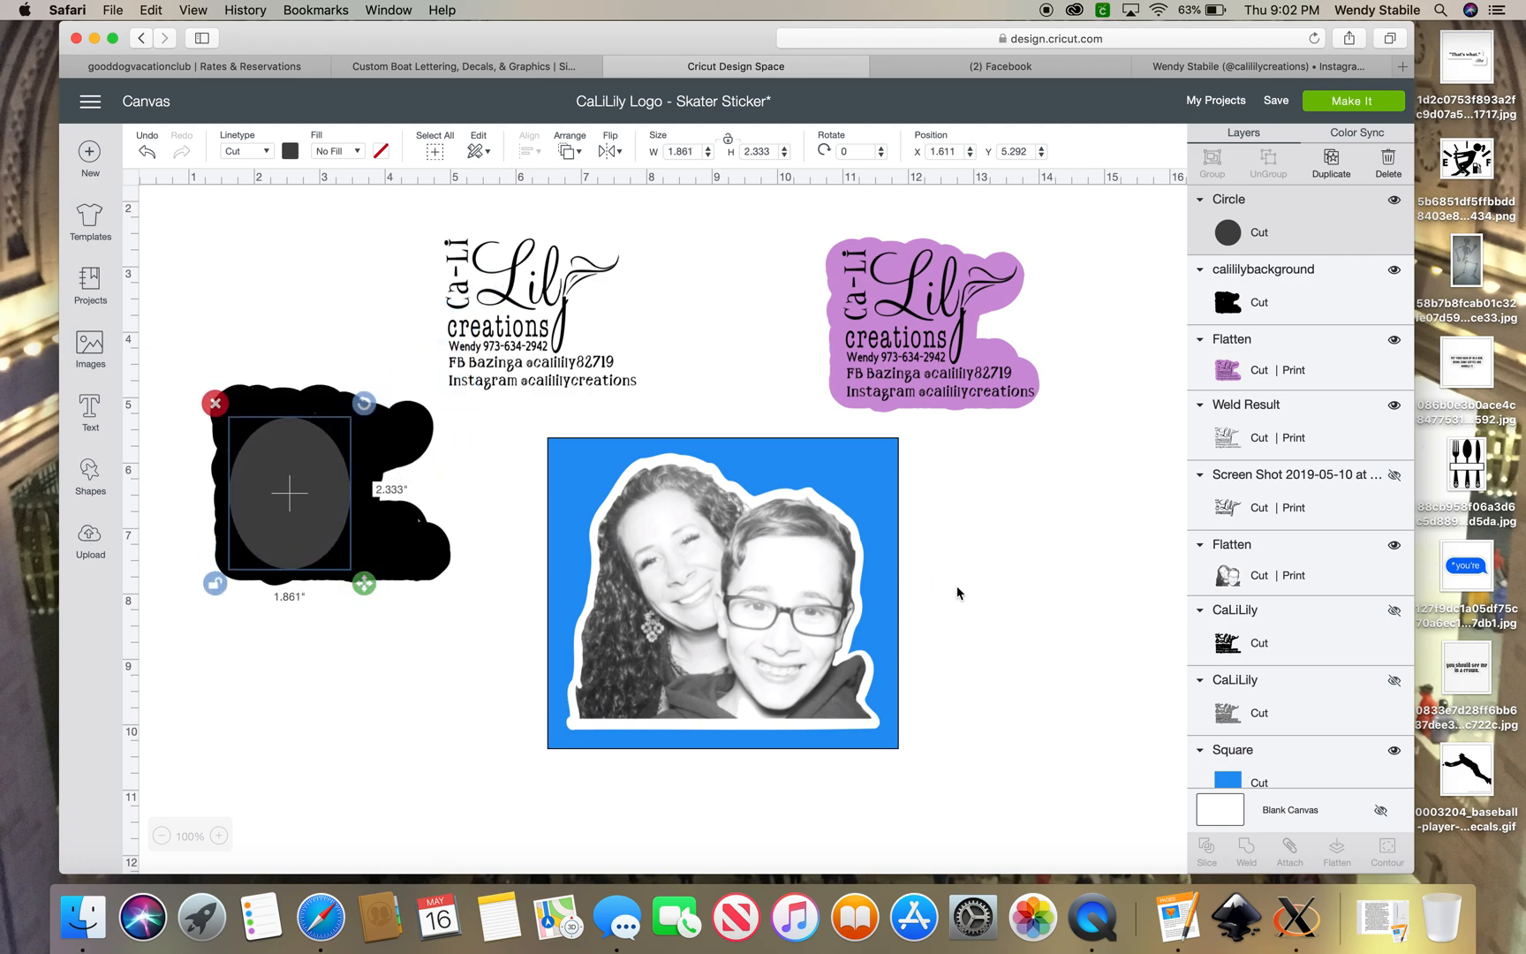
Step: Weld the oval and the black background shape into one solid piece
click(490, 678)
drag(187, 341, 409, 558)
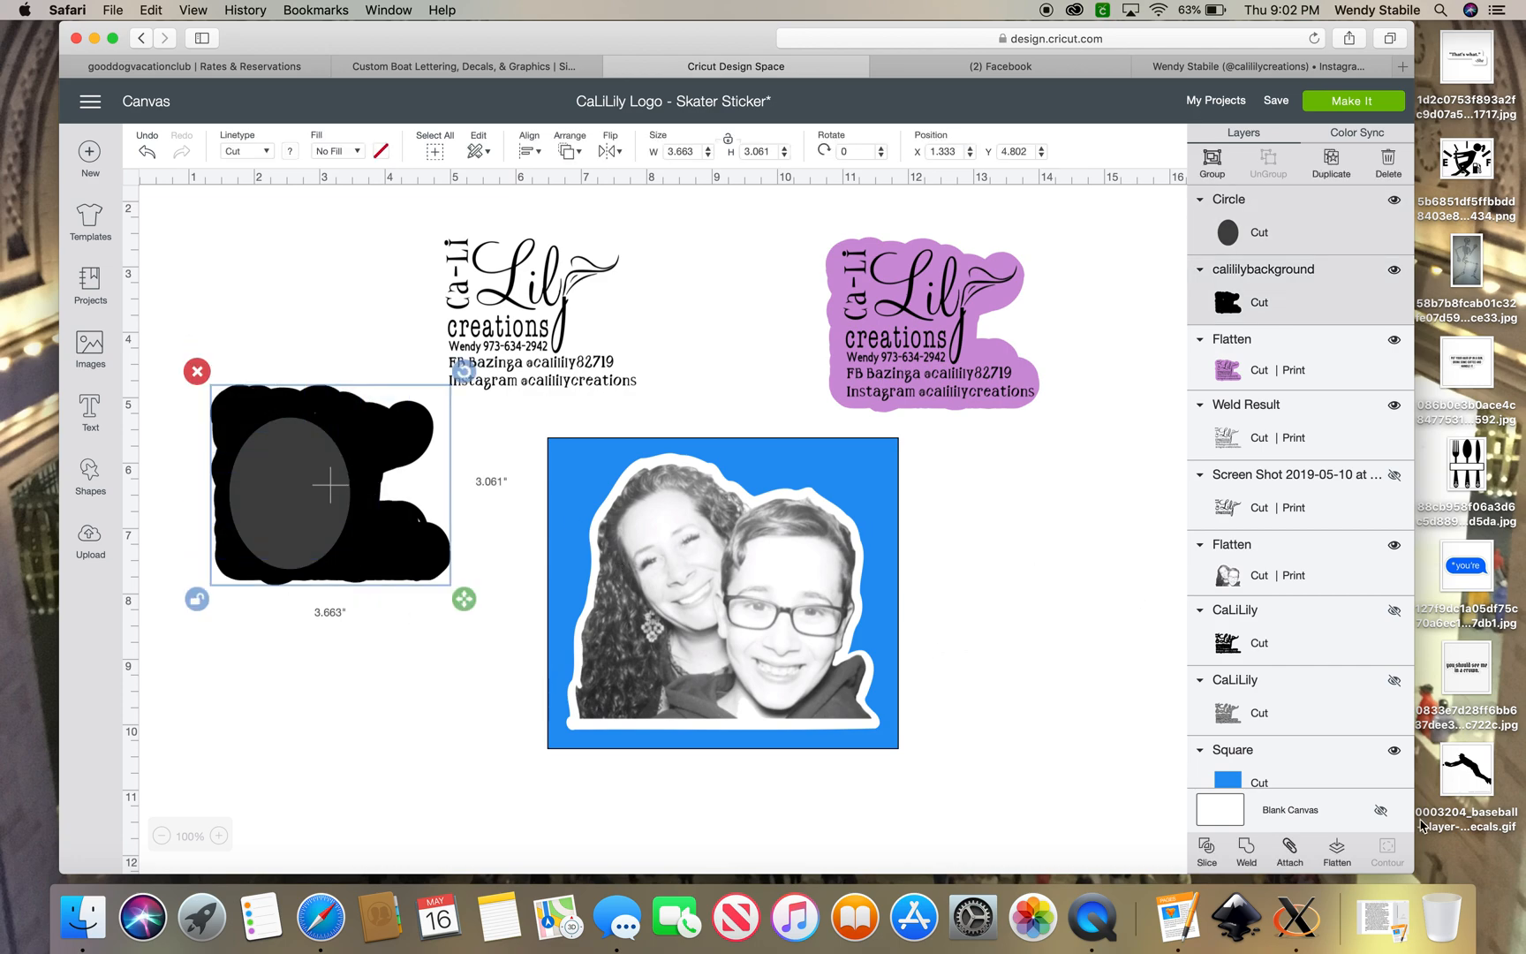
click(1252, 845)
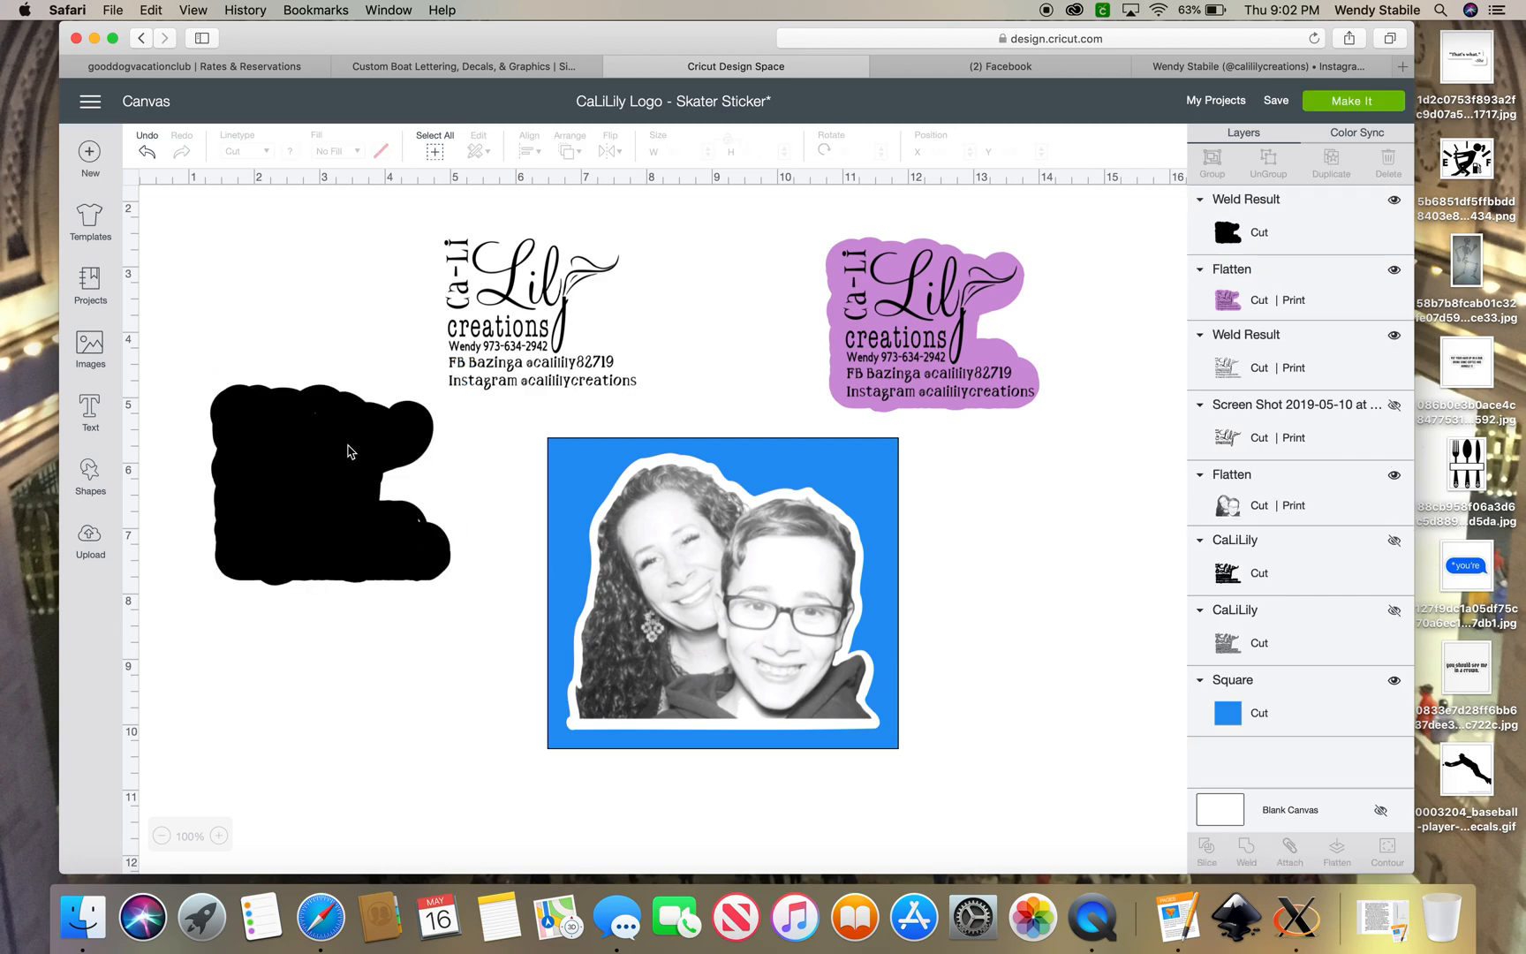
Step: Nudge the welded background slightly down and change its material color to the blue of the square
mouse_move(291, 540)
mouse_down()
mouse_move(488, 341)
mouse_move(307, 542)
mouse_up()
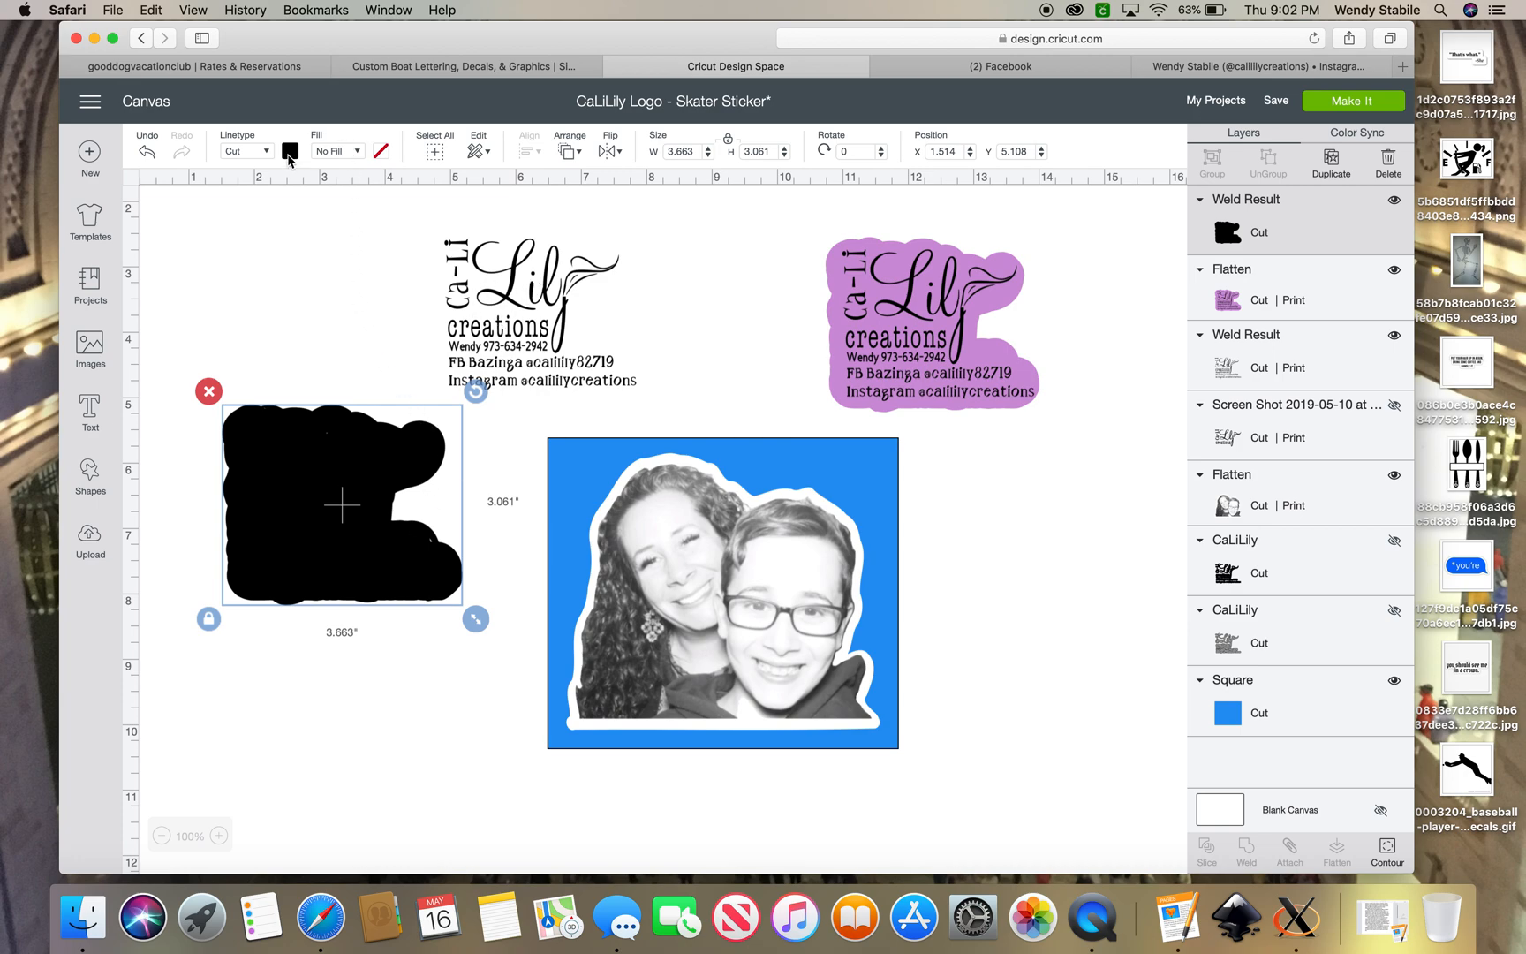
click(291, 153)
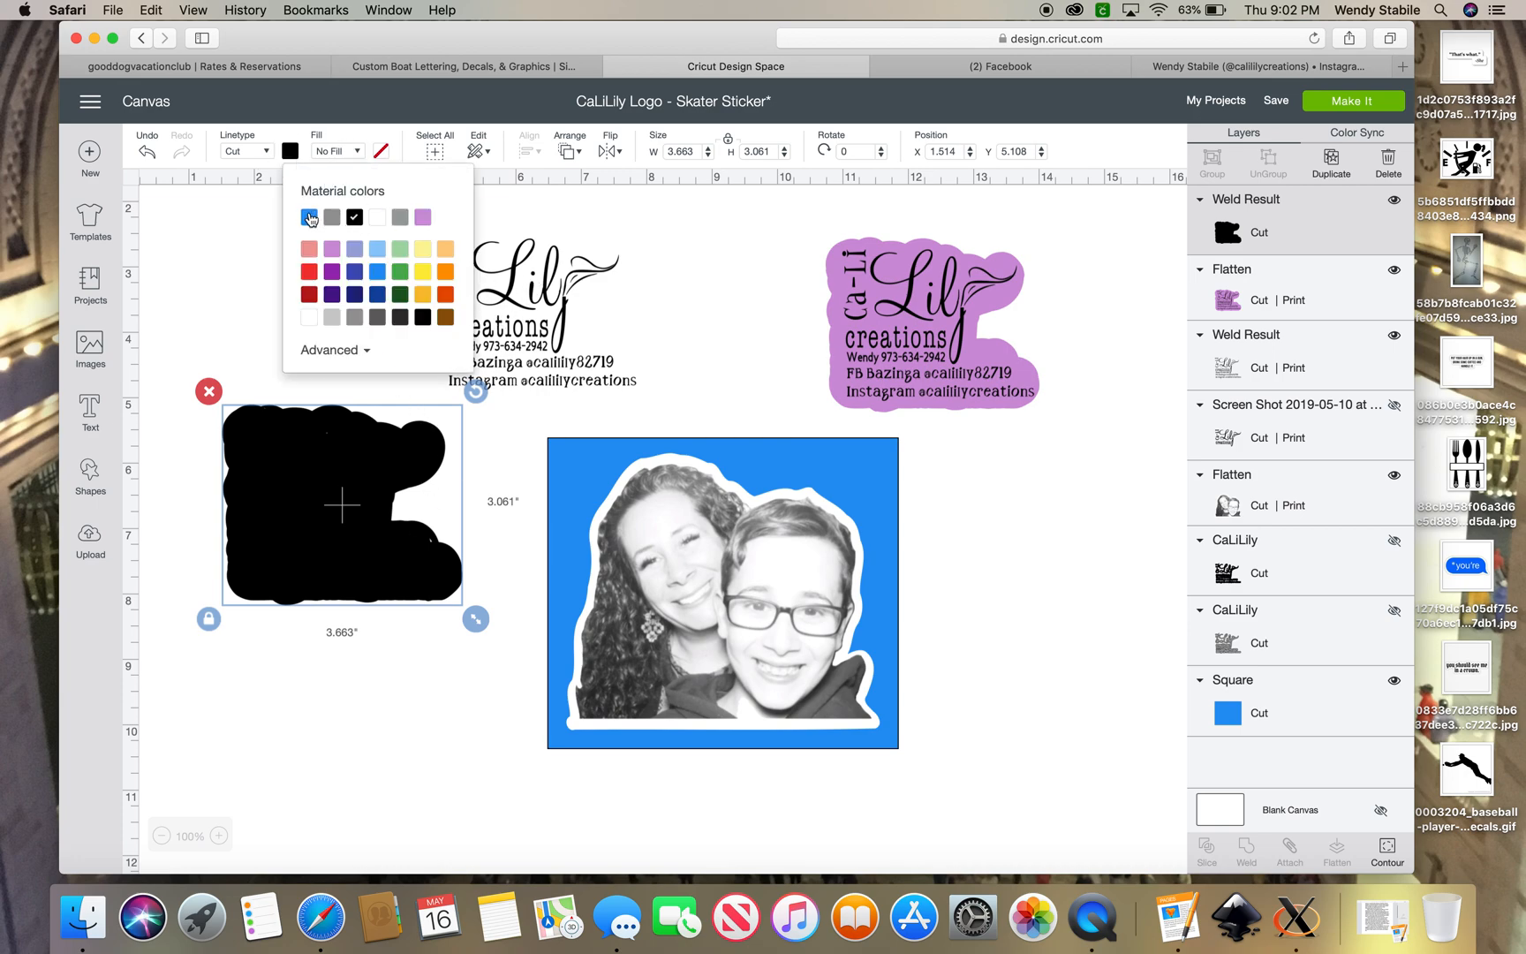
click(309, 218)
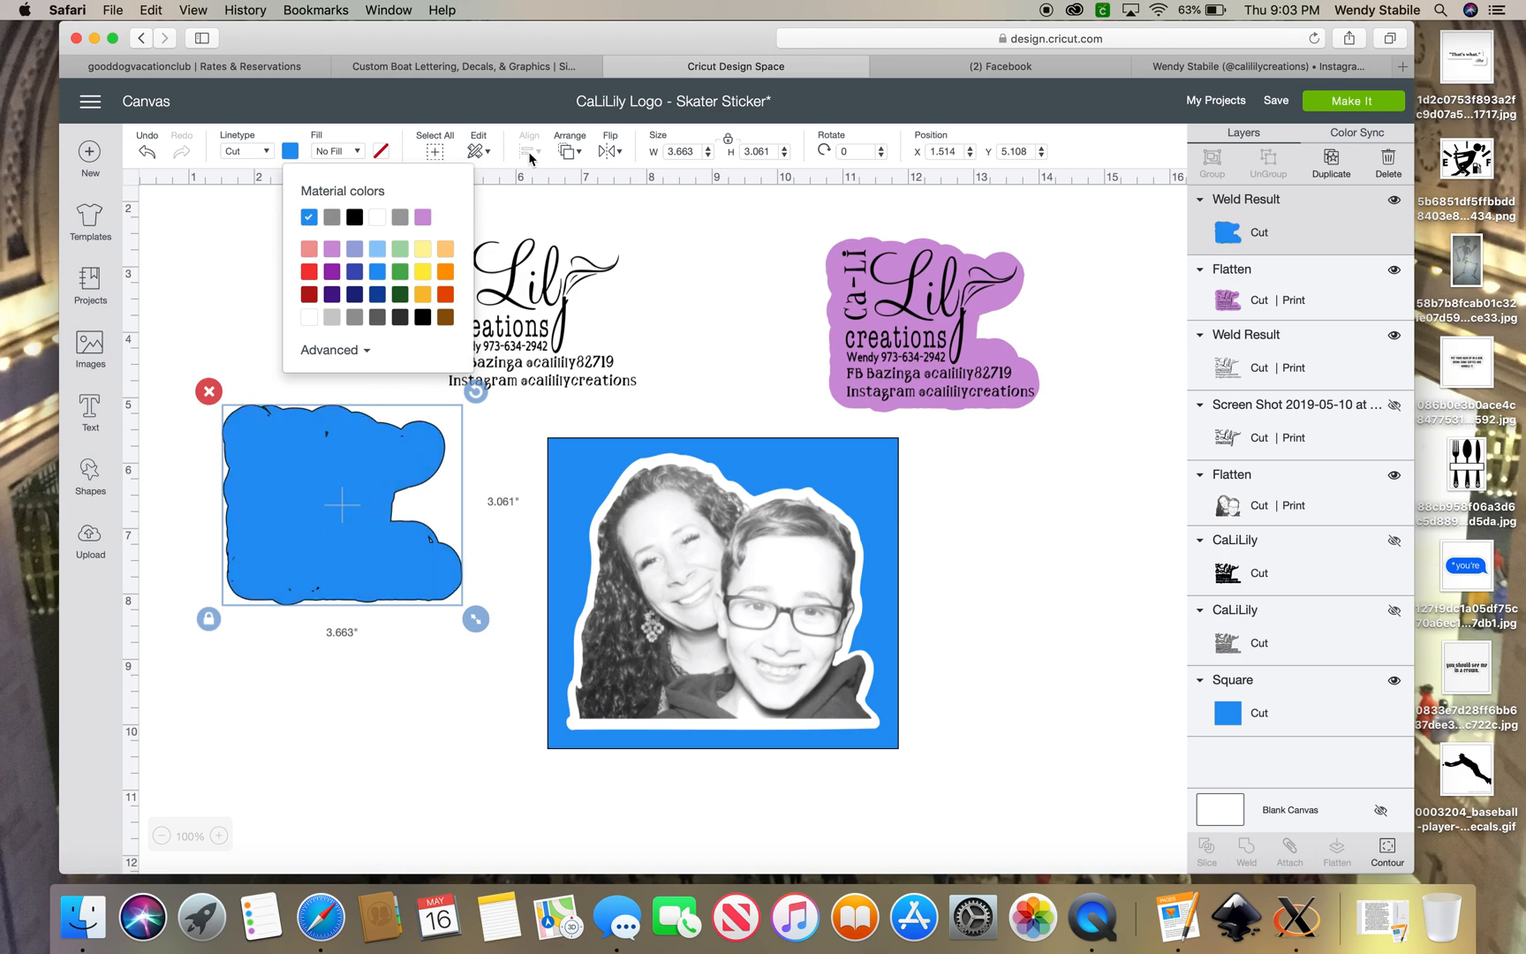
Step: Send the blue background to the back and place it behind the unbacked logo at about X 4.5, Y 2.136
click(568, 153)
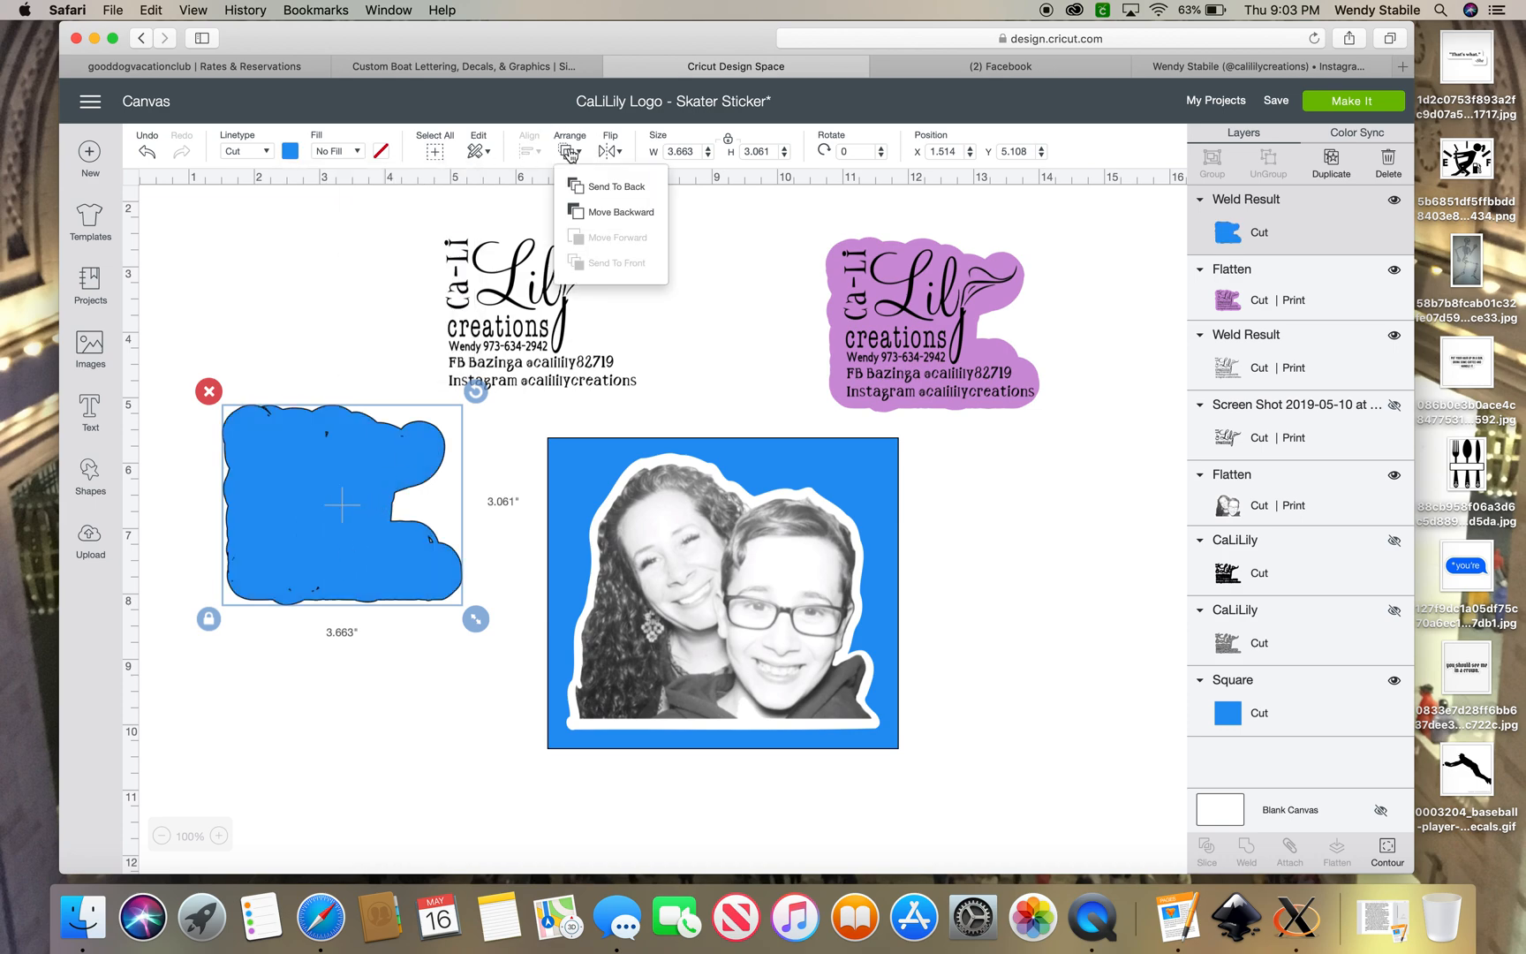
click(600, 188)
drag(336, 504, 530, 305)
scroll(530, 309, up, 3)
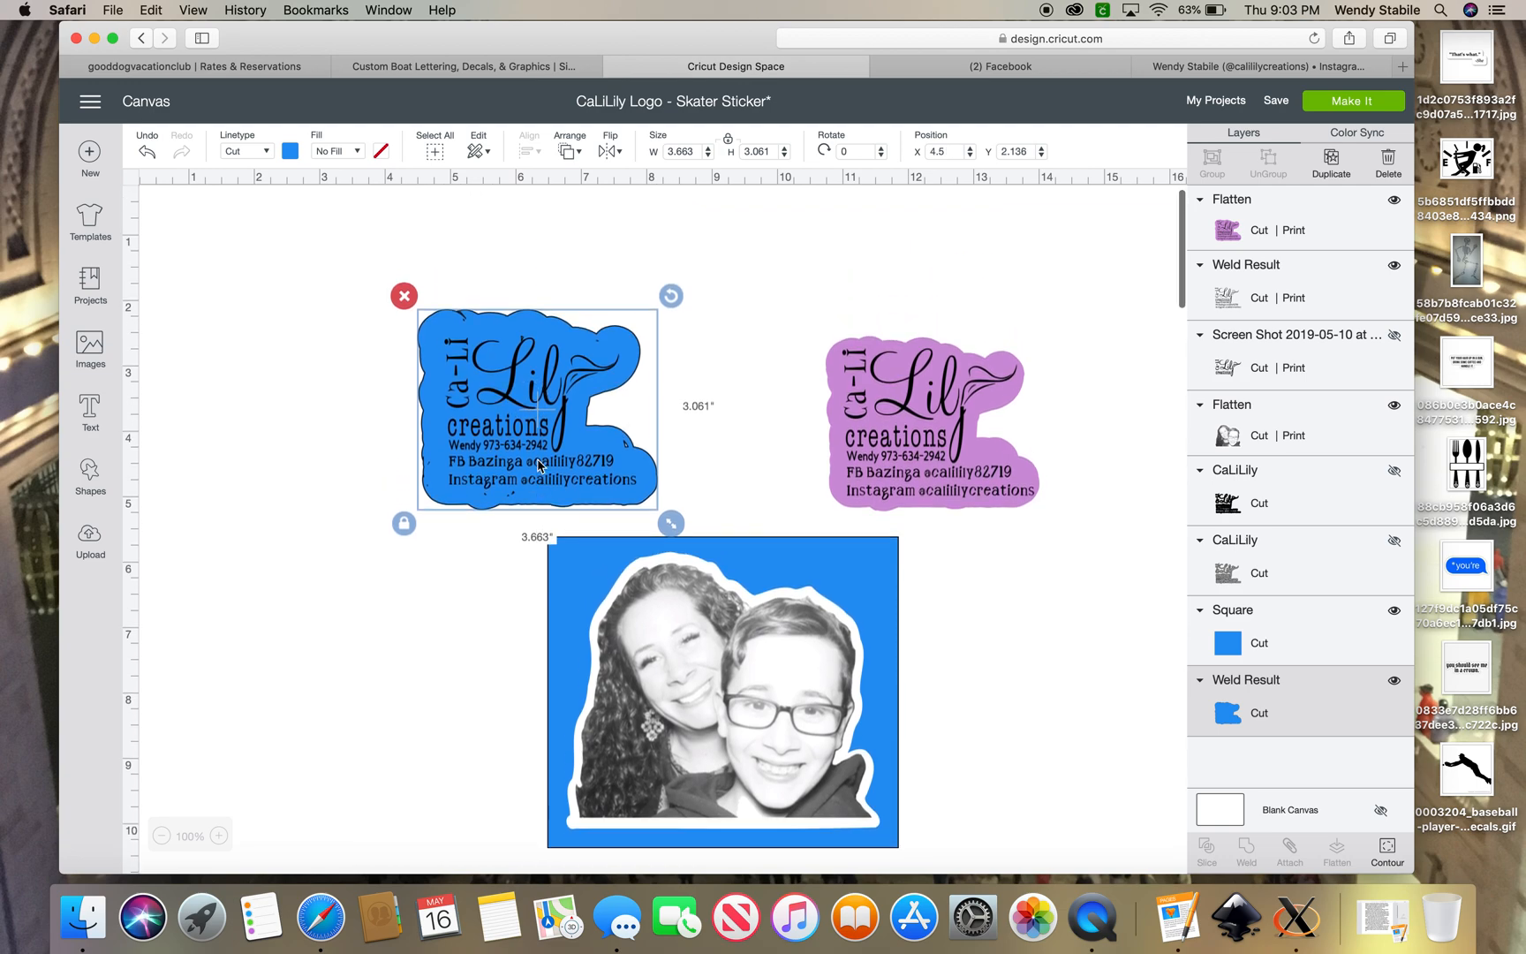
Step: Flatten the logo with its blue background and move the flattened sticker to about X 2.847, Y 1.761
click(522, 216)
drag(364, 267, 691, 505)
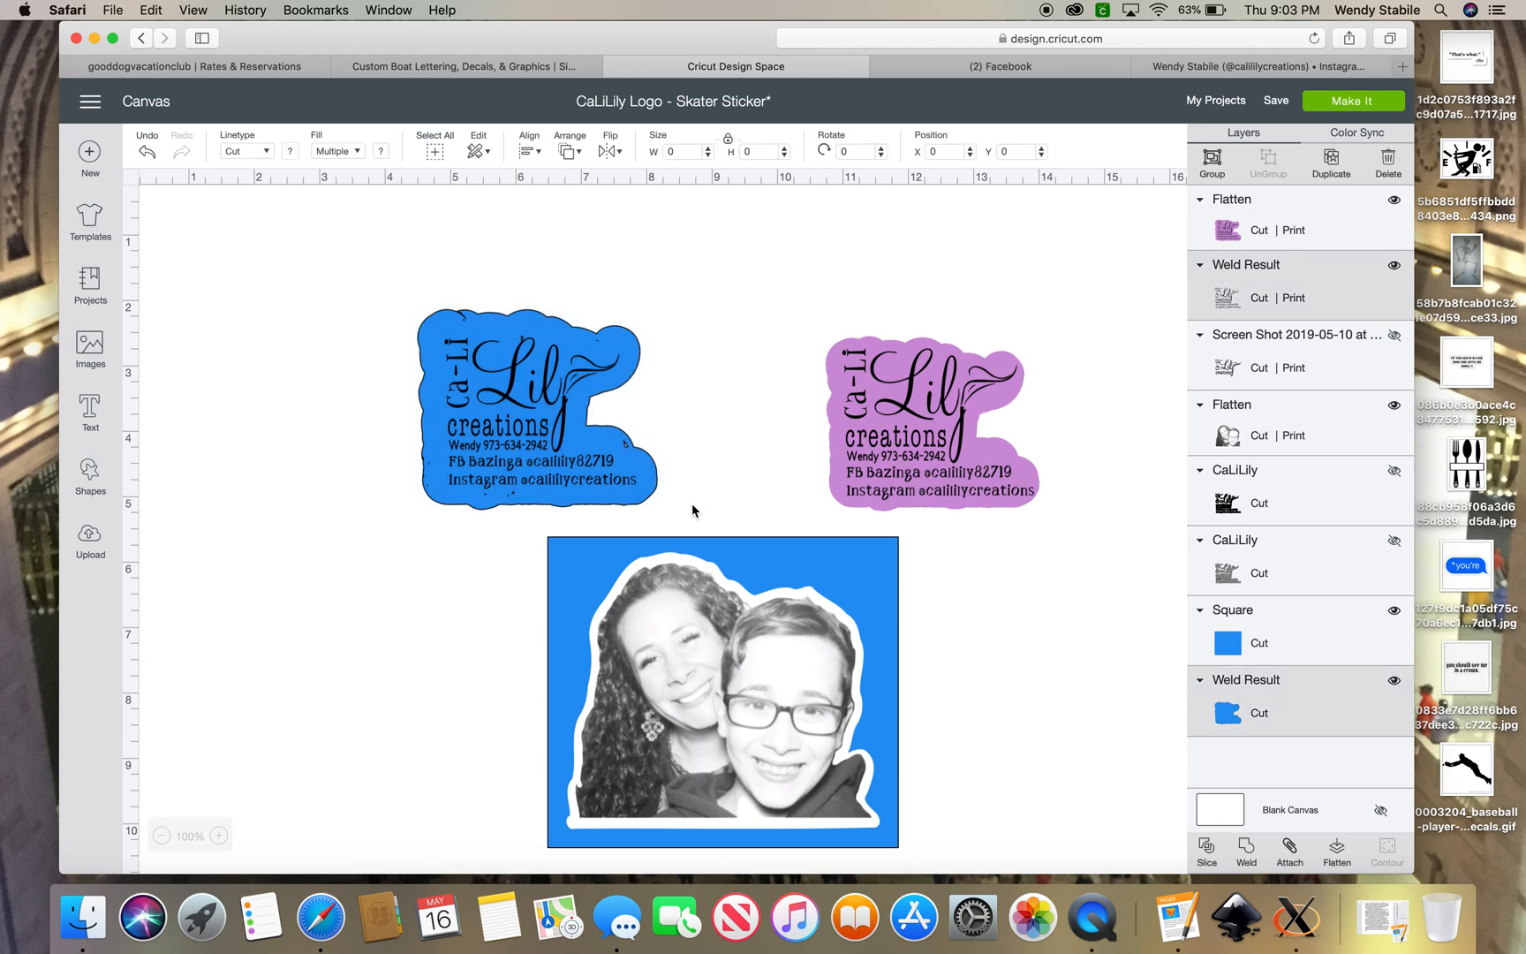
click(1337, 852)
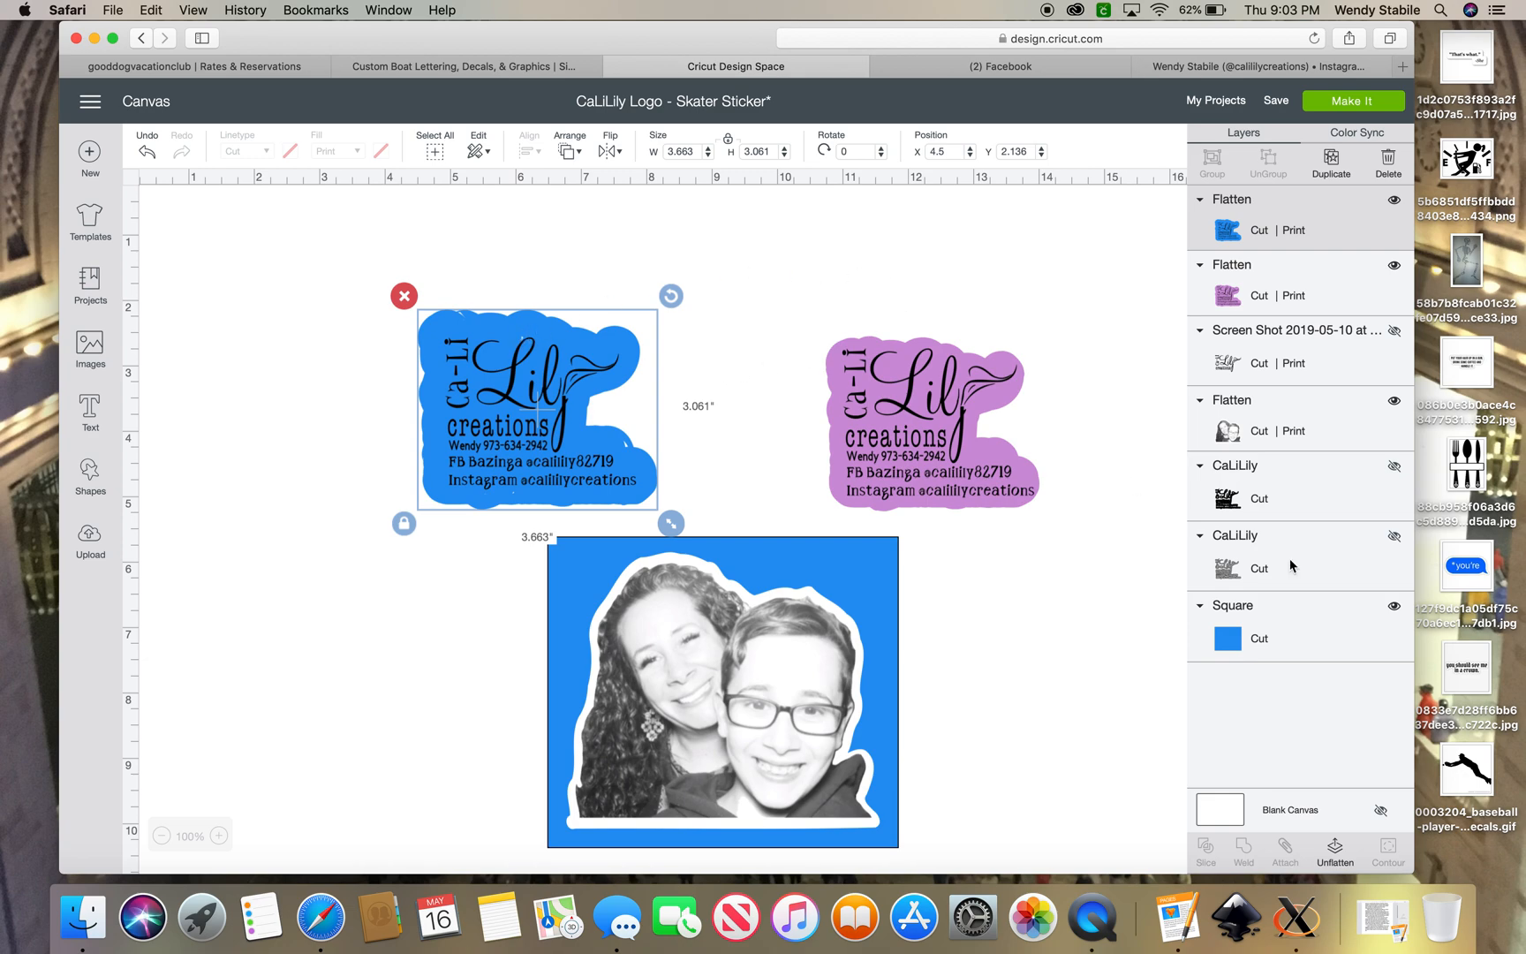
drag(555, 415, 448, 394)
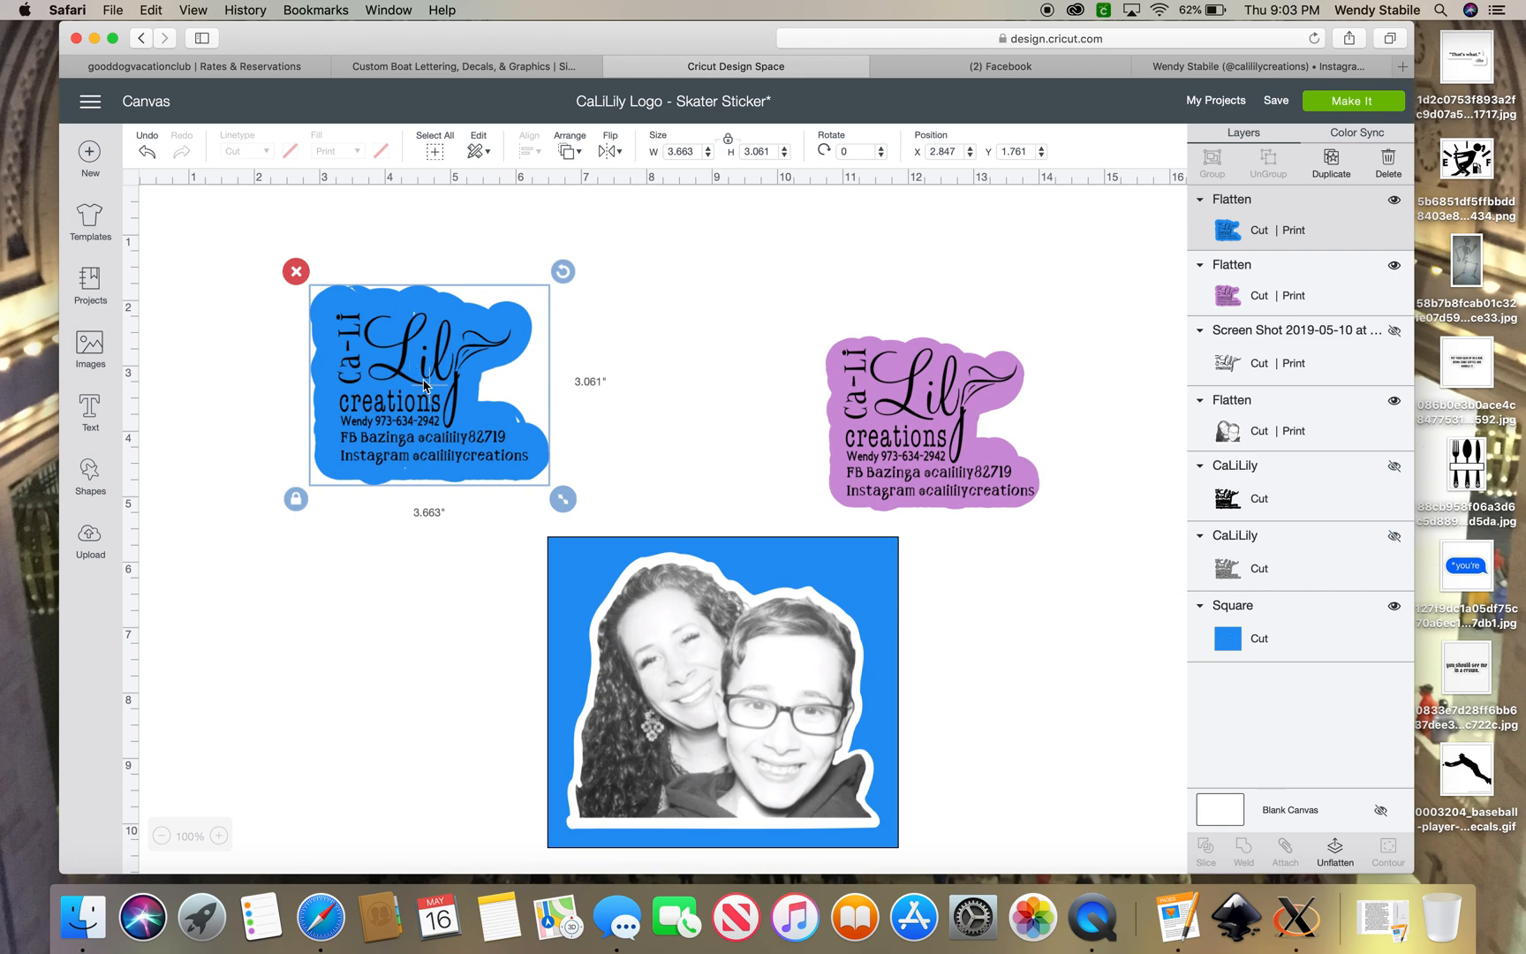
Step: Unflatten the blue sticker and enlarge its black logo slightly to fill more of the background
click(1335, 853)
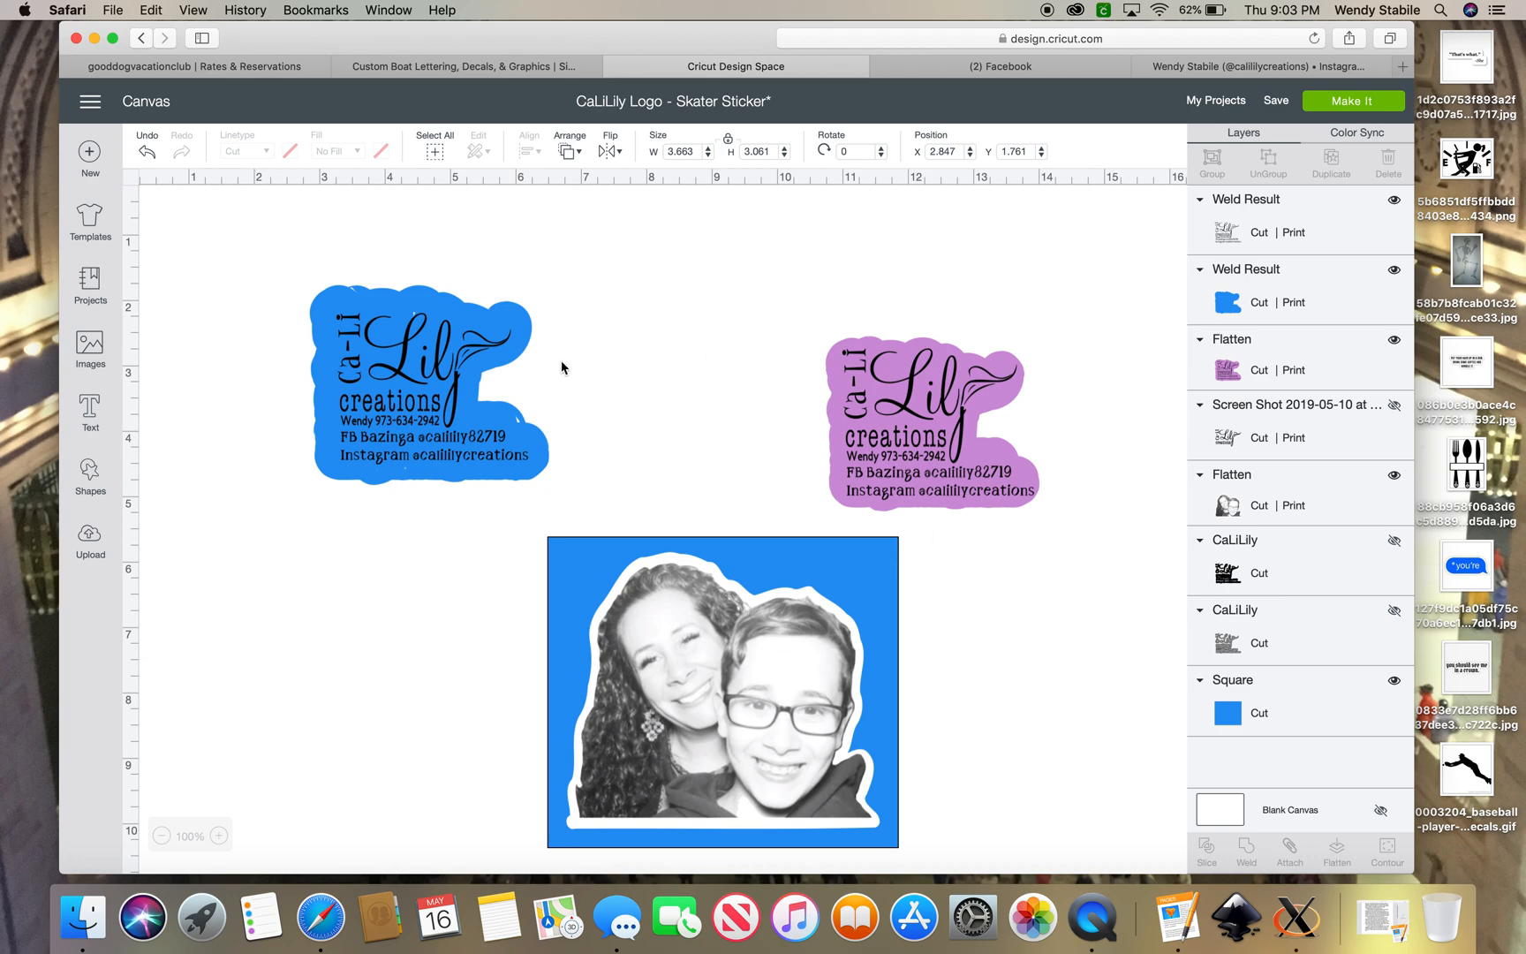
click(440, 366)
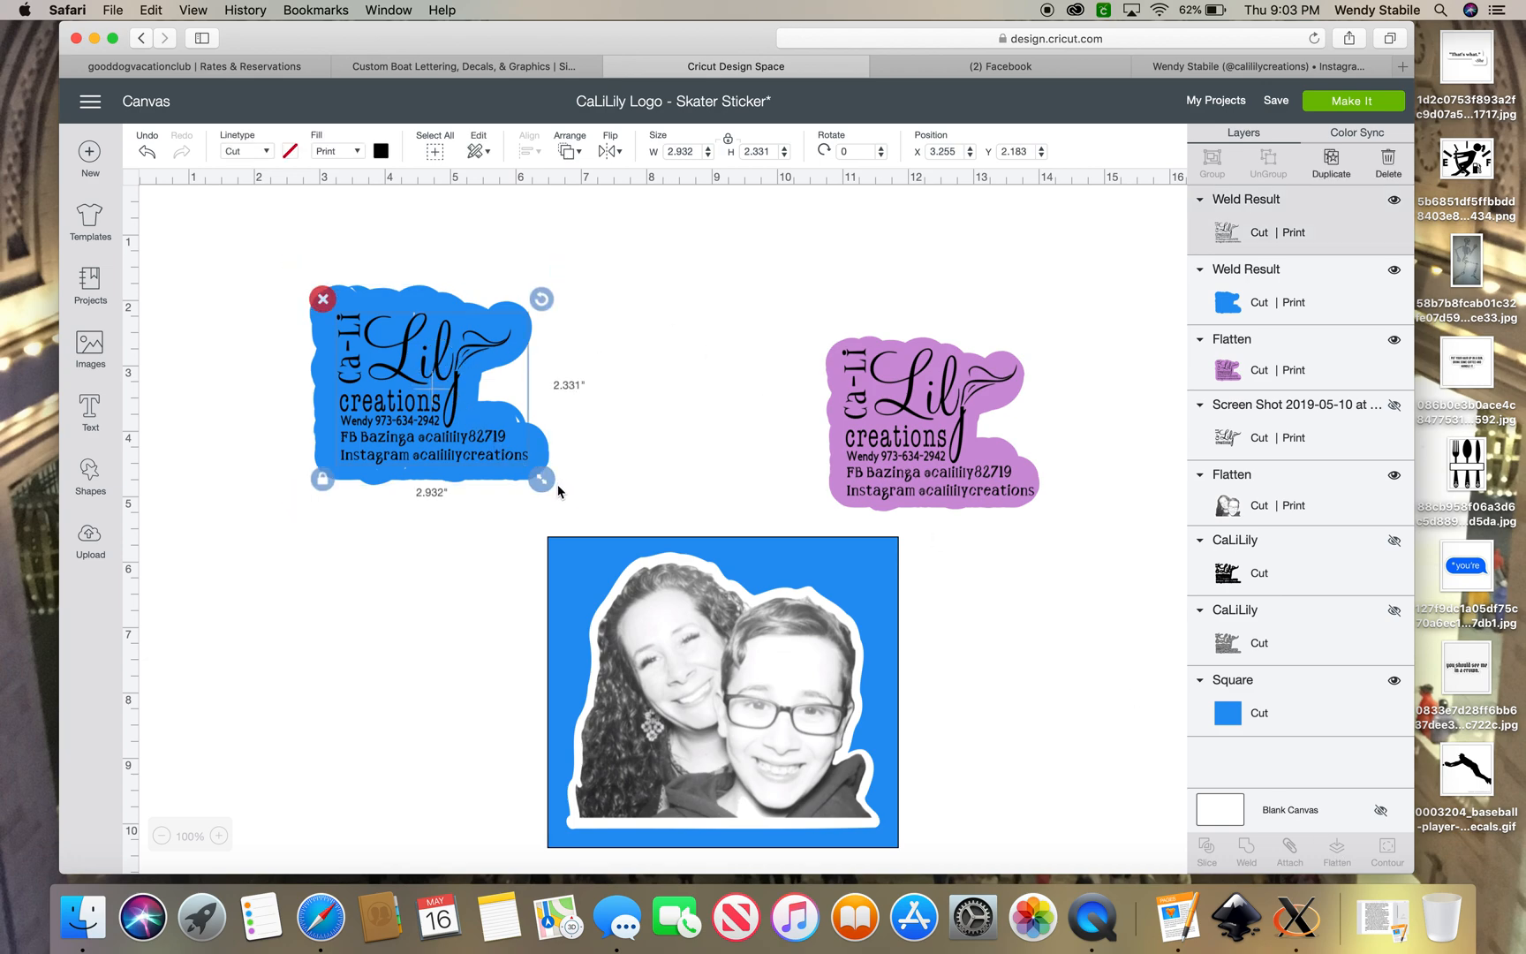
drag(541, 479, 484, 456)
Step: Flatten the enlarged black logo and the blue background into one printable sticker
click(476, 535)
drag(294, 267, 572, 493)
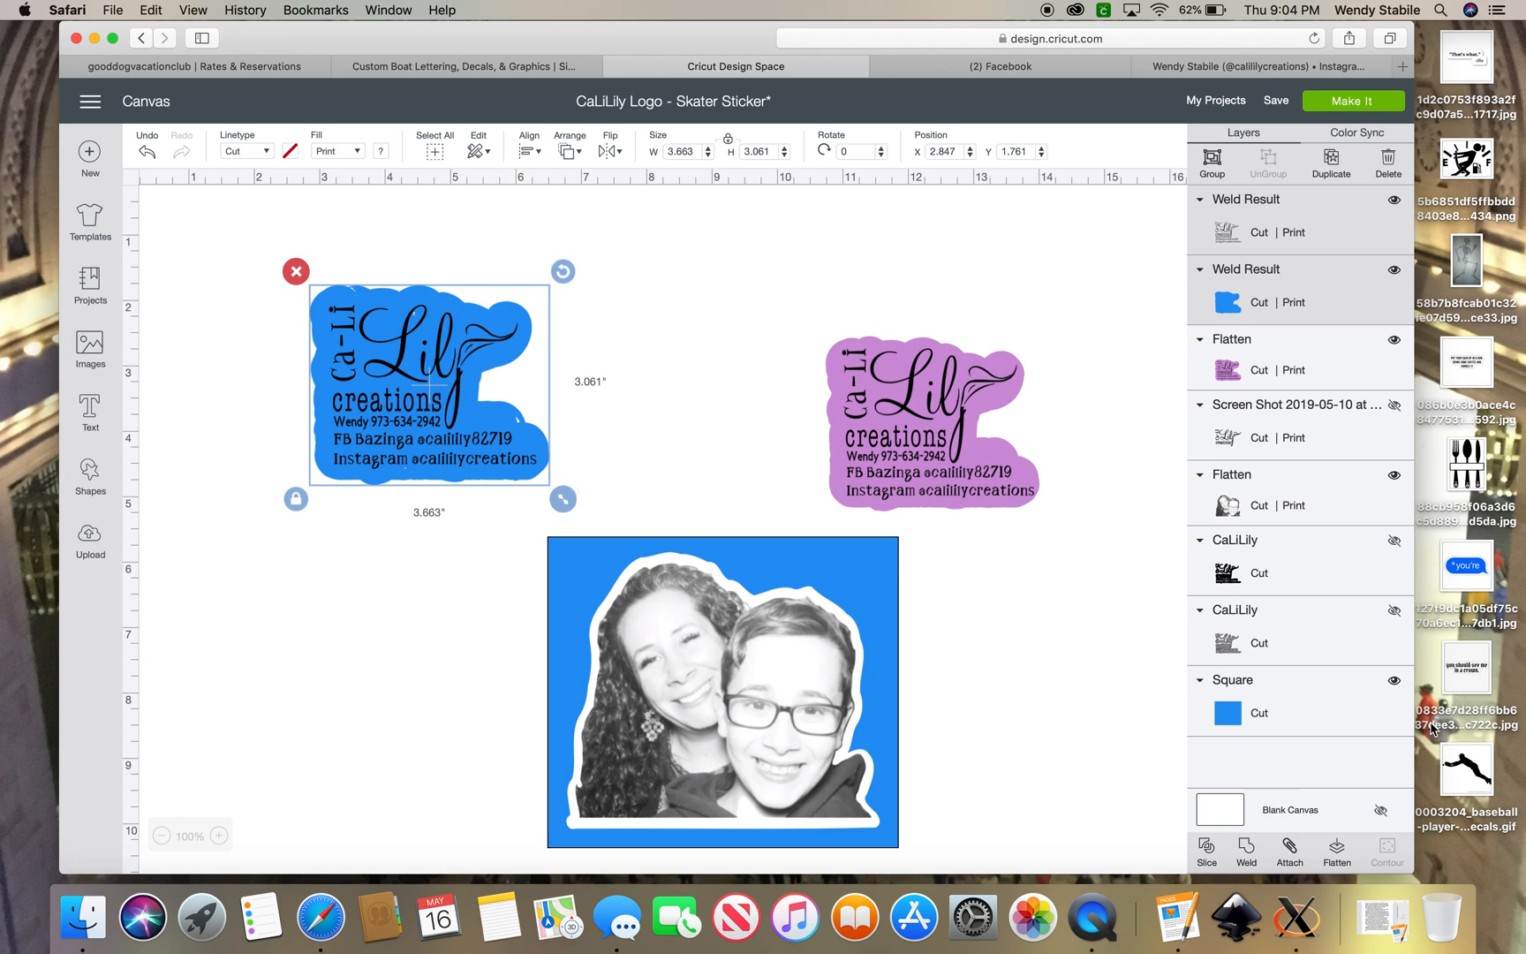
click(1337, 852)
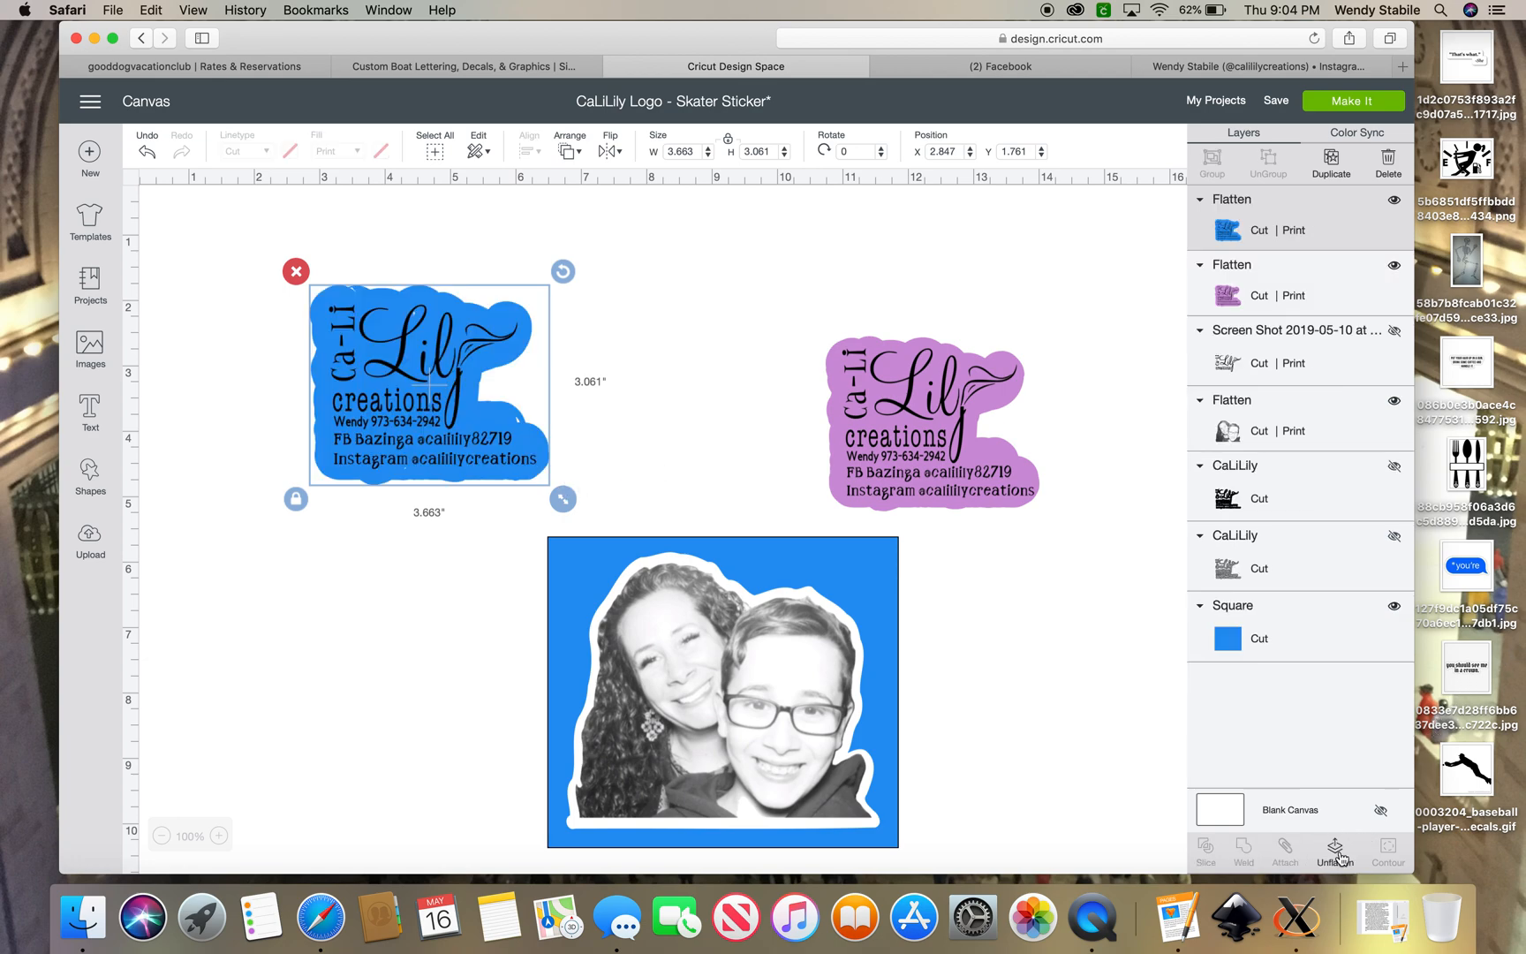